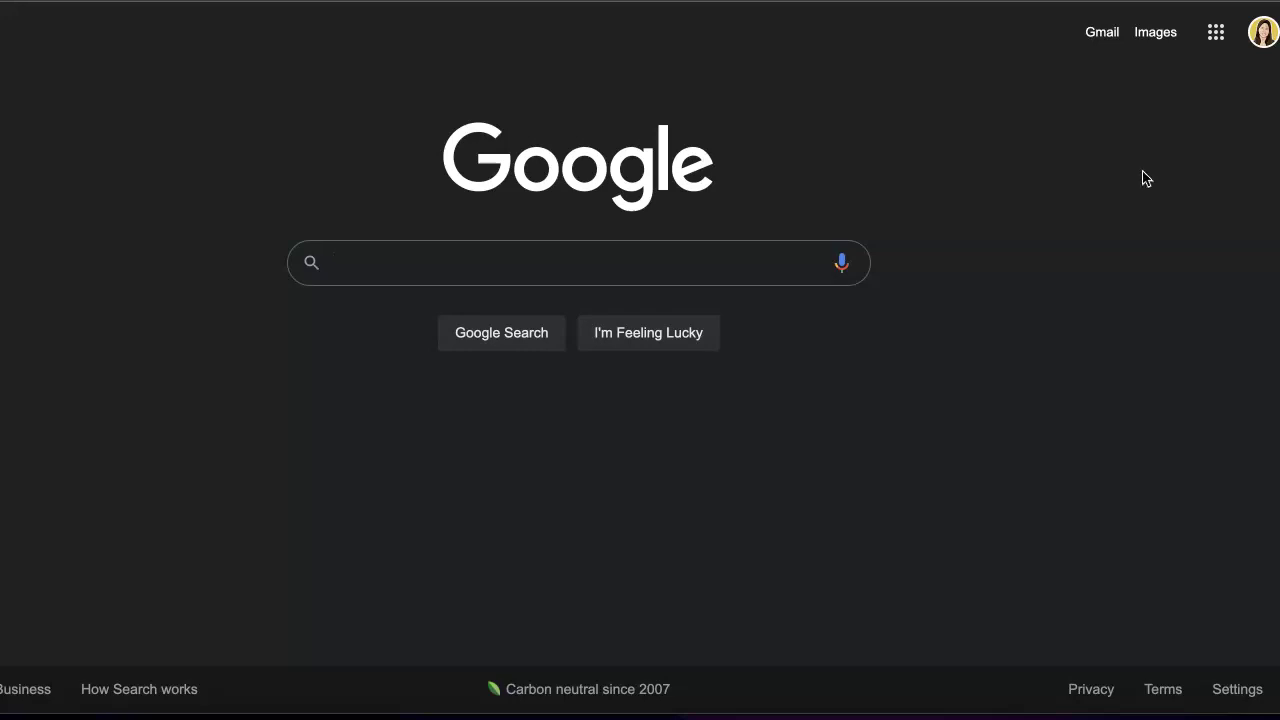
# - Open Google Forms from the Google apps grid on the Search page
pyautogui.moveTo(1042, 155); pyautogui.dragTo(975, 137)
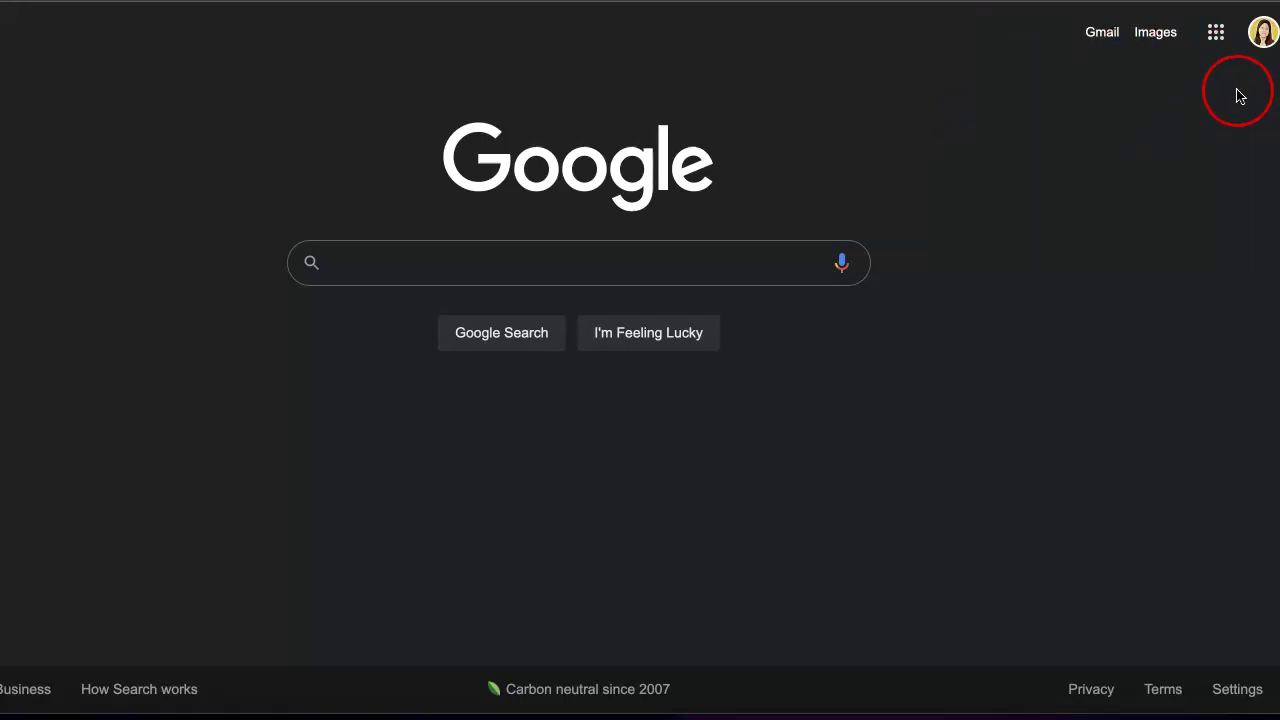
pyautogui.click(1216, 36)
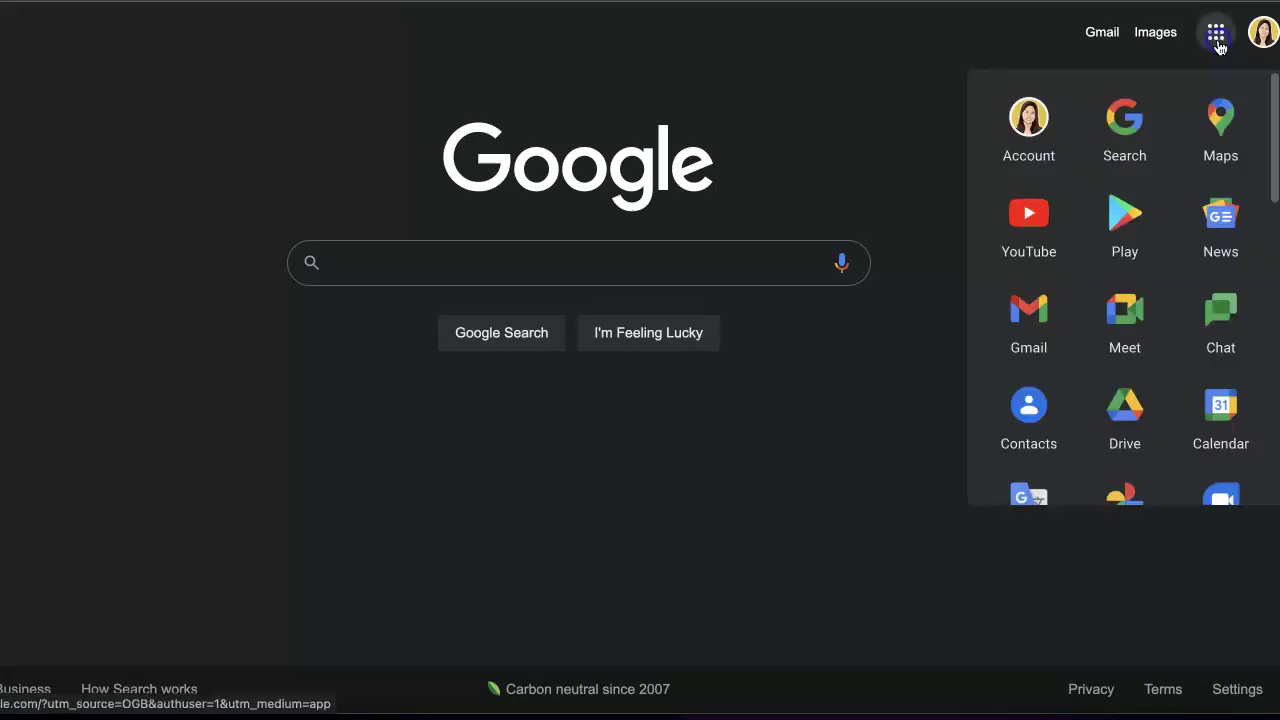
pyautogui.scroll(-1, 1100, 395)
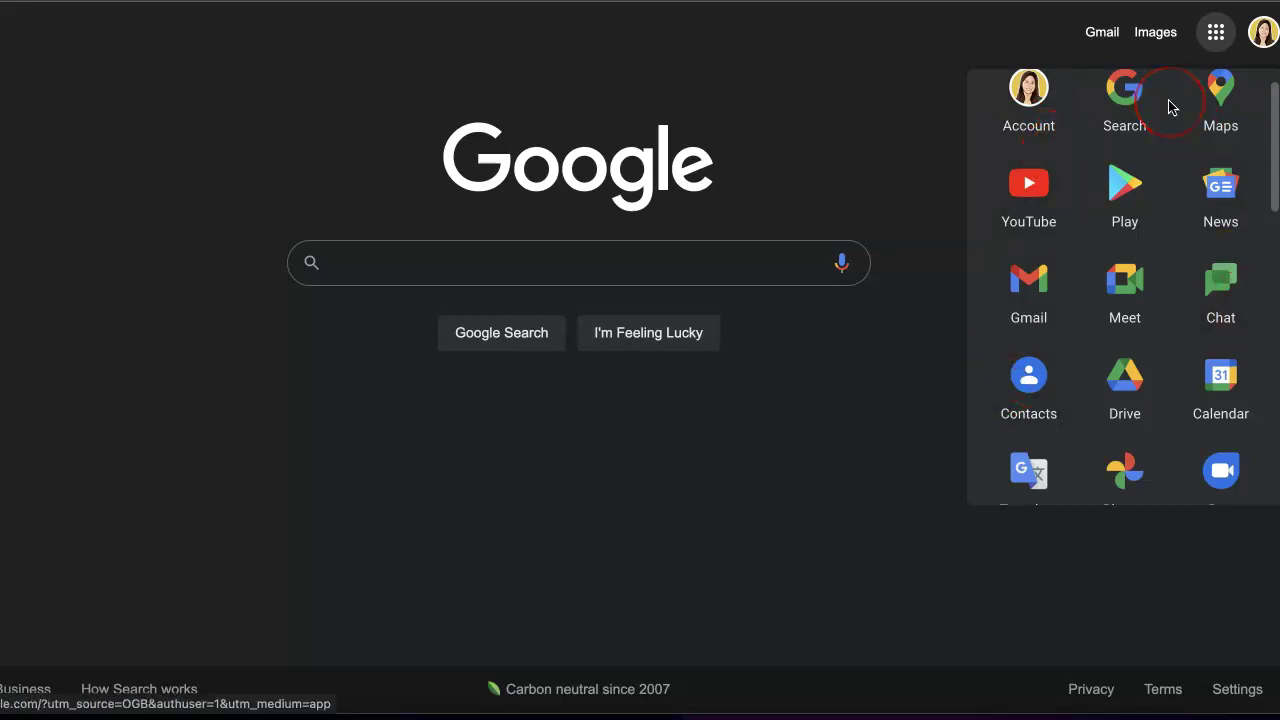
pyautogui.scroll(-5, 1214, 277)
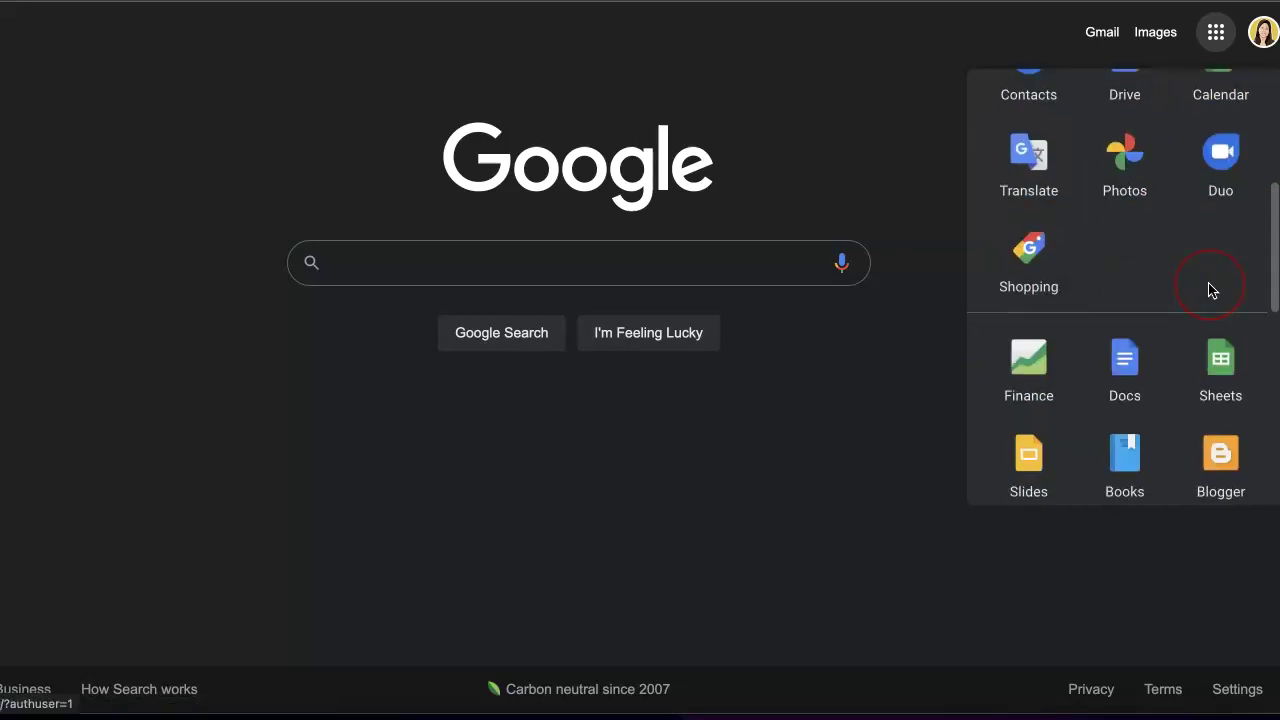
pyautogui.scroll(-3, 1105, 295)
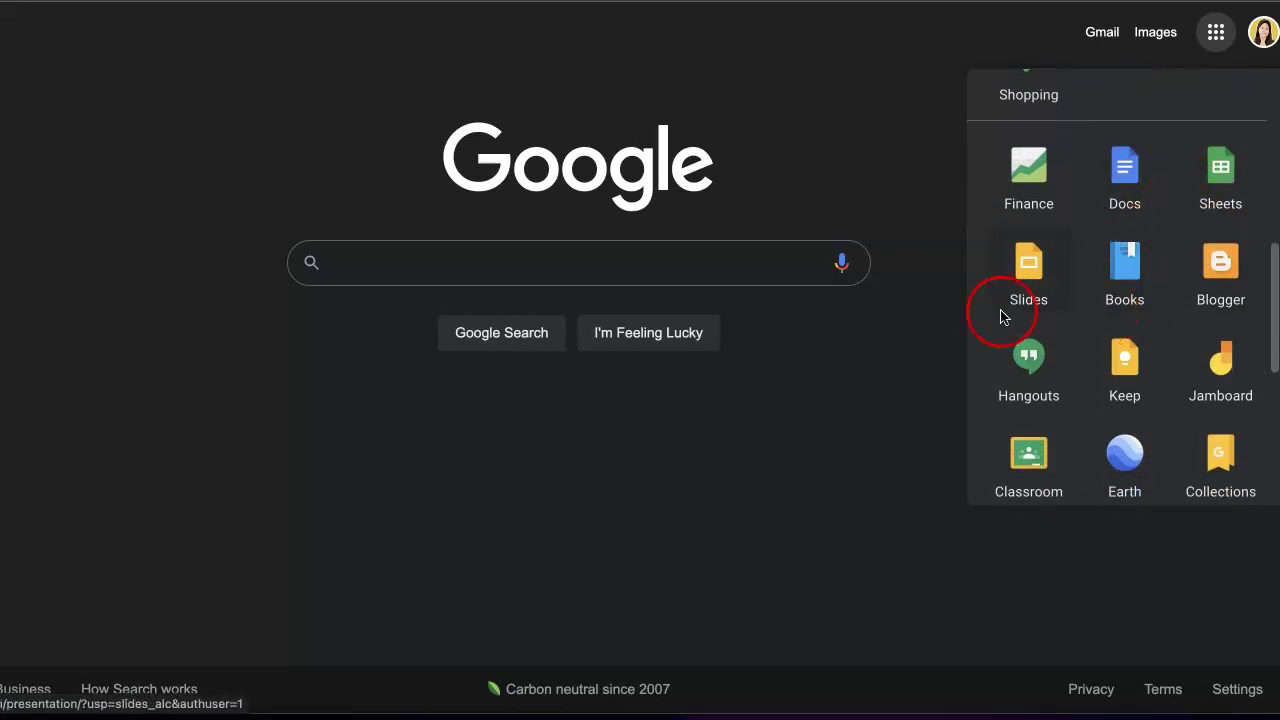
pyautogui.scroll(-1, 1082, 331)
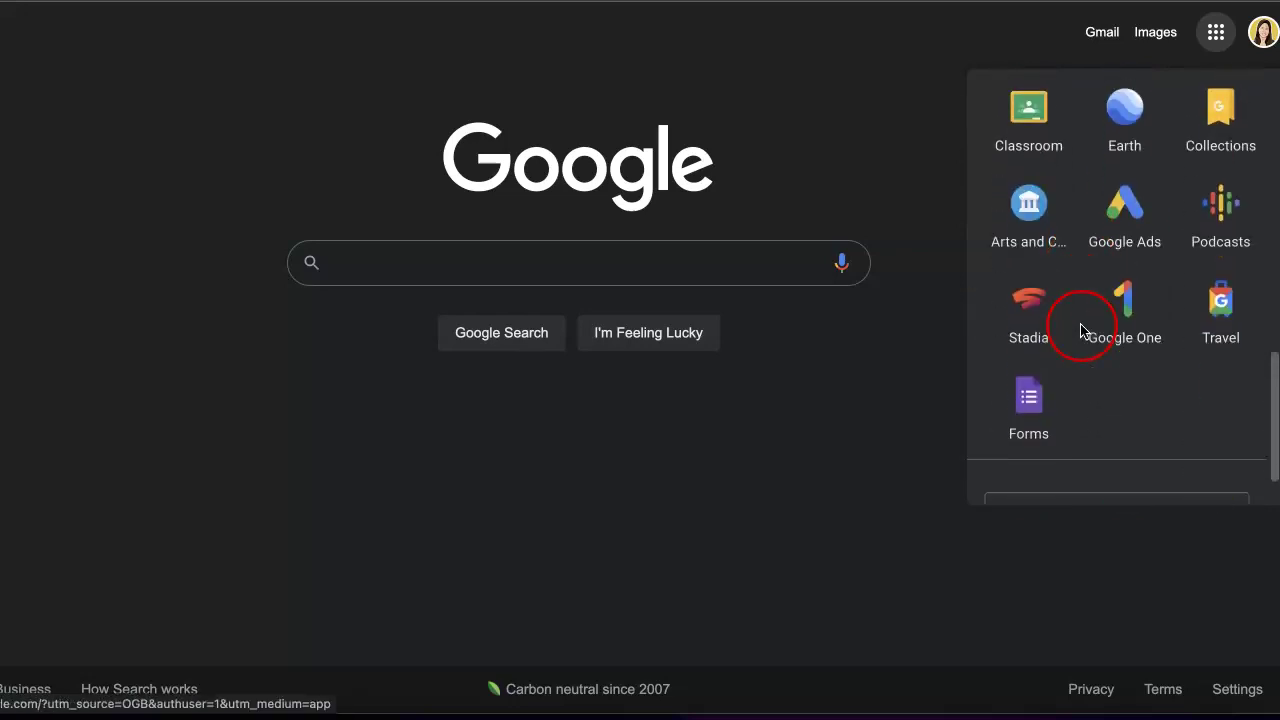
pyautogui.click(1024, 405)
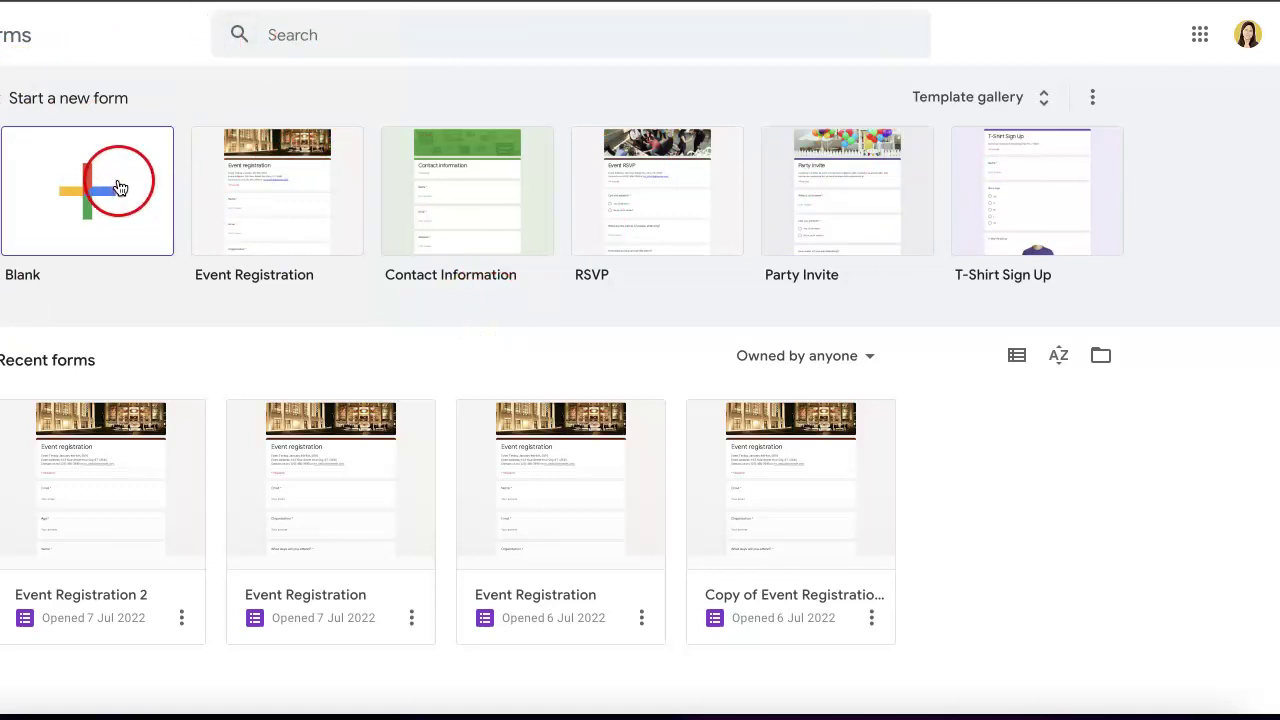
# - Look through the template gallery, then create a Blank form titled Untitled form
pyautogui.click(86, 215)
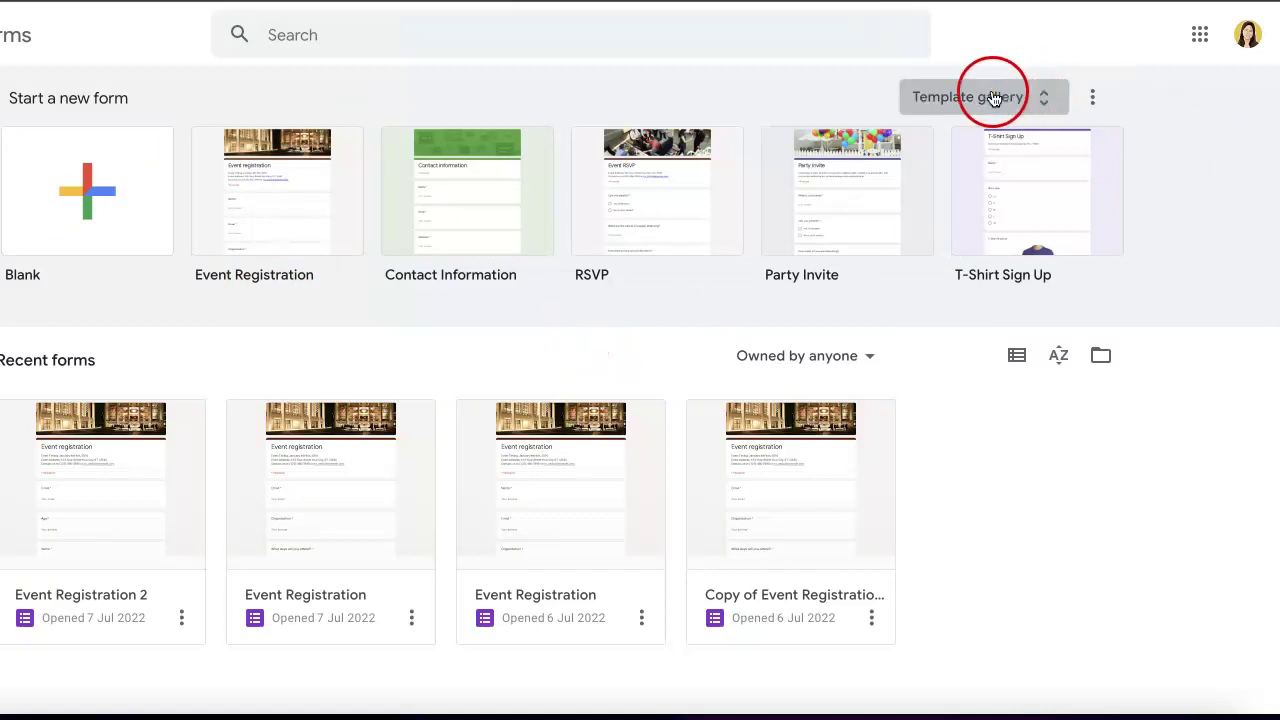
pyautogui.click(946, 106)
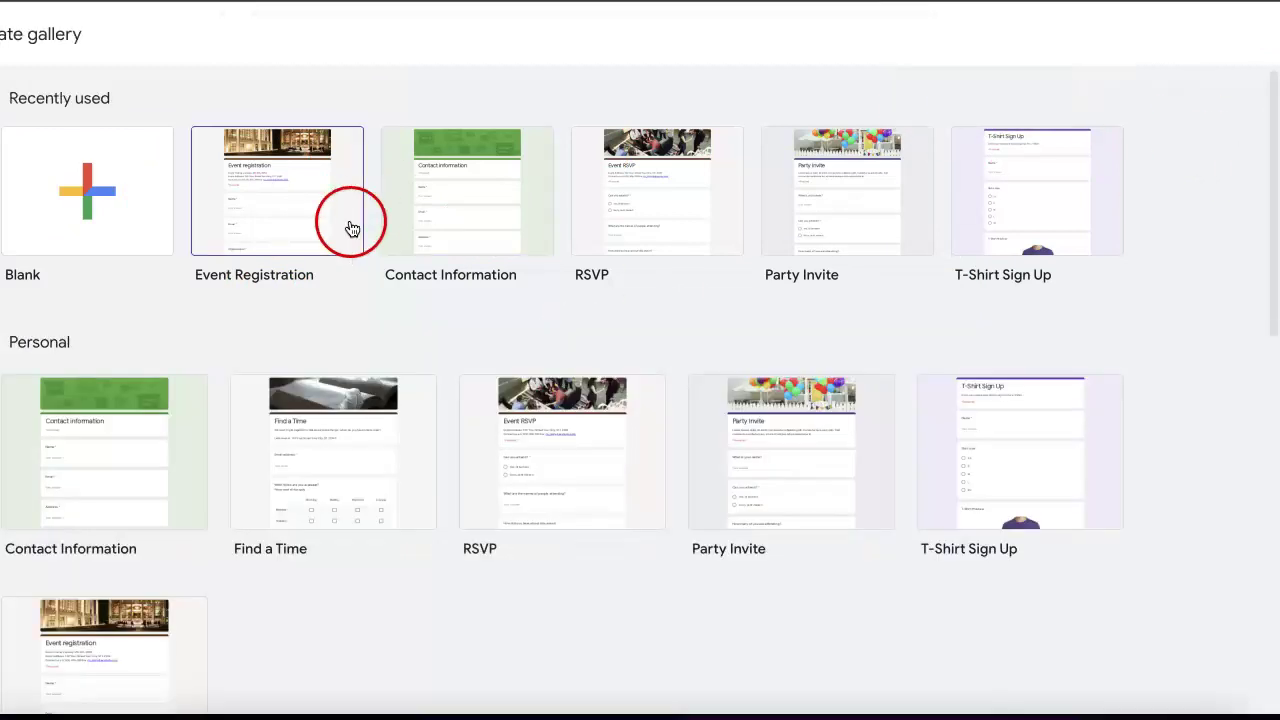
pyautogui.scroll(-6, 391, 494)
pyautogui.scroll(-3, 191, 531)
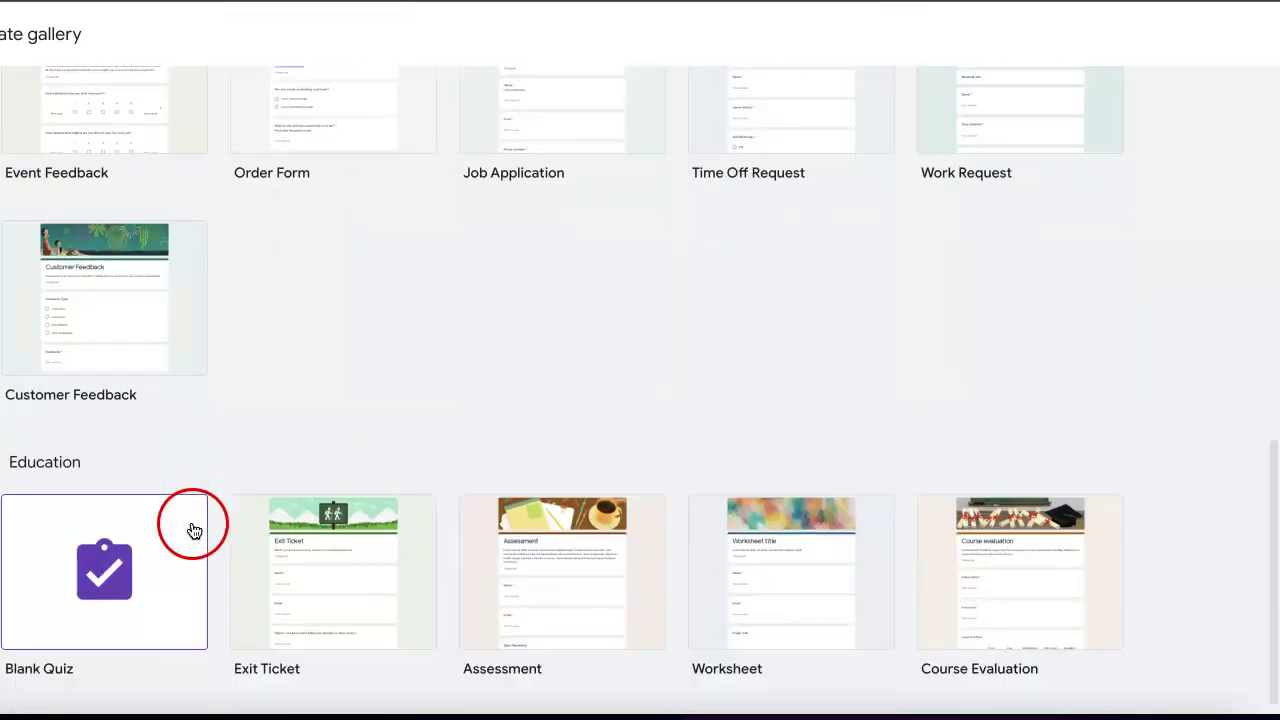
pyautogui.scroll(5, 281, 242)
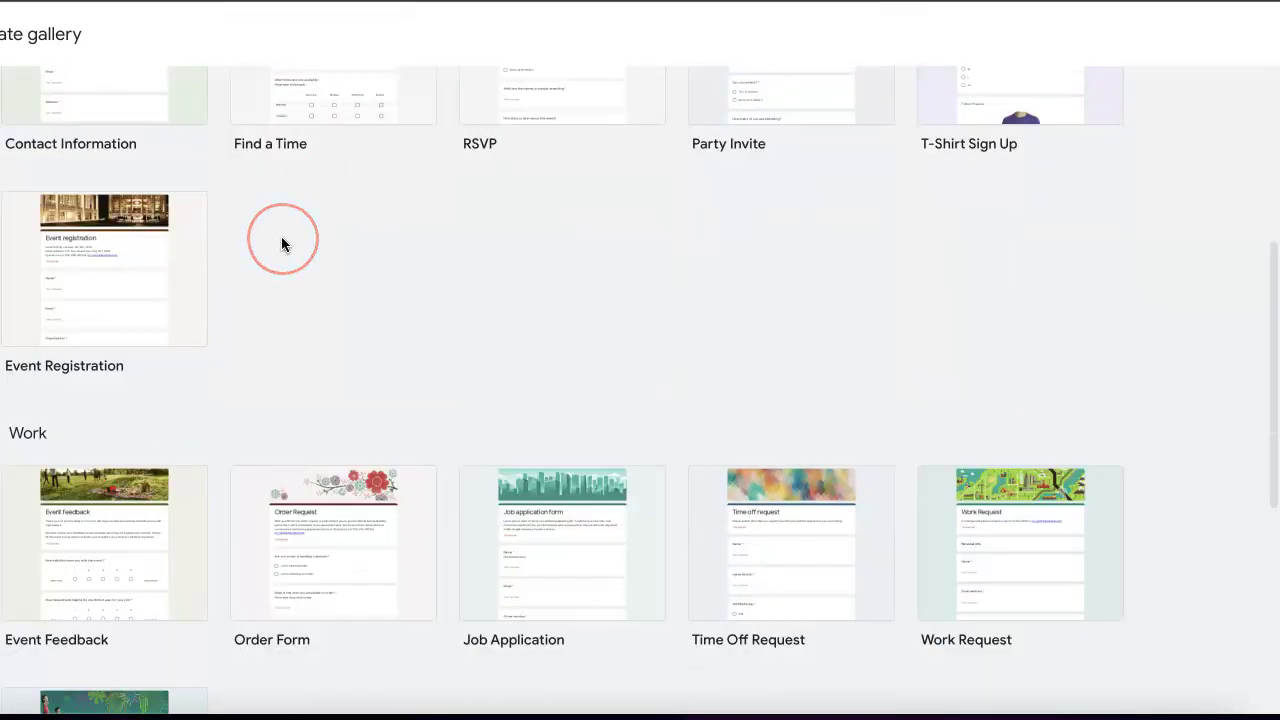
pyautogui.scroll(4, 281, 240)
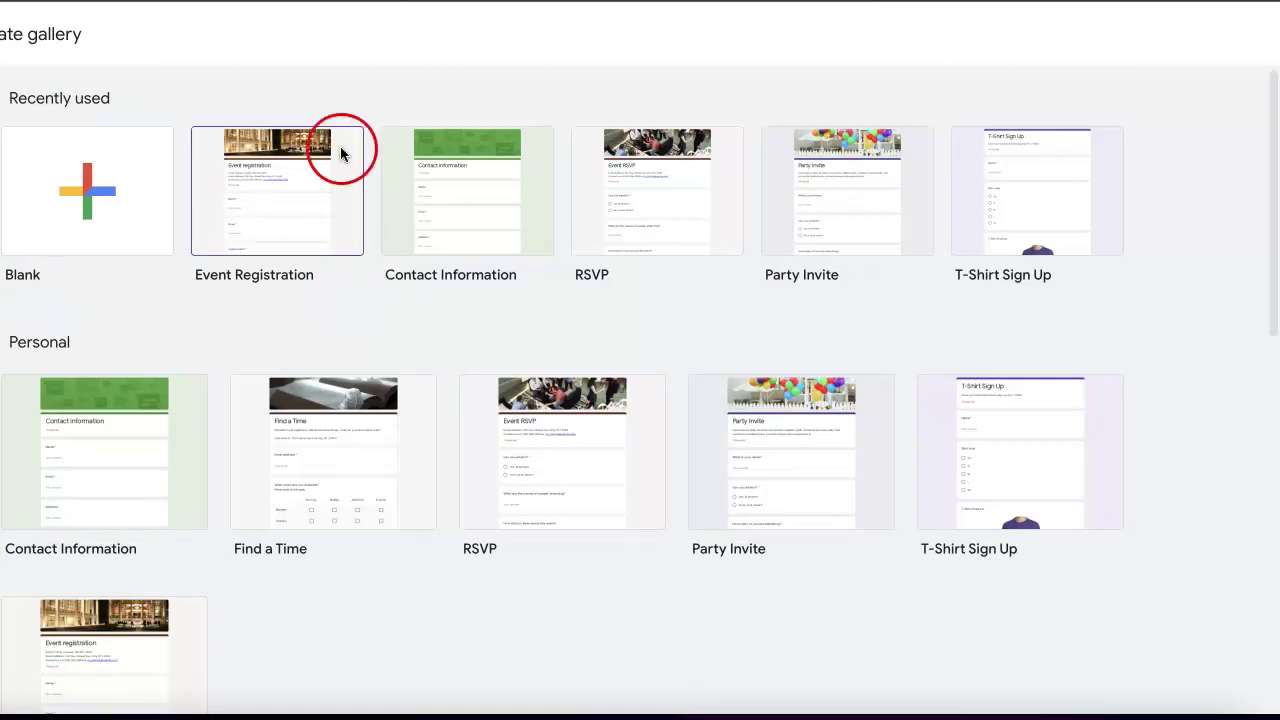
pyautogui.click(98, 189)
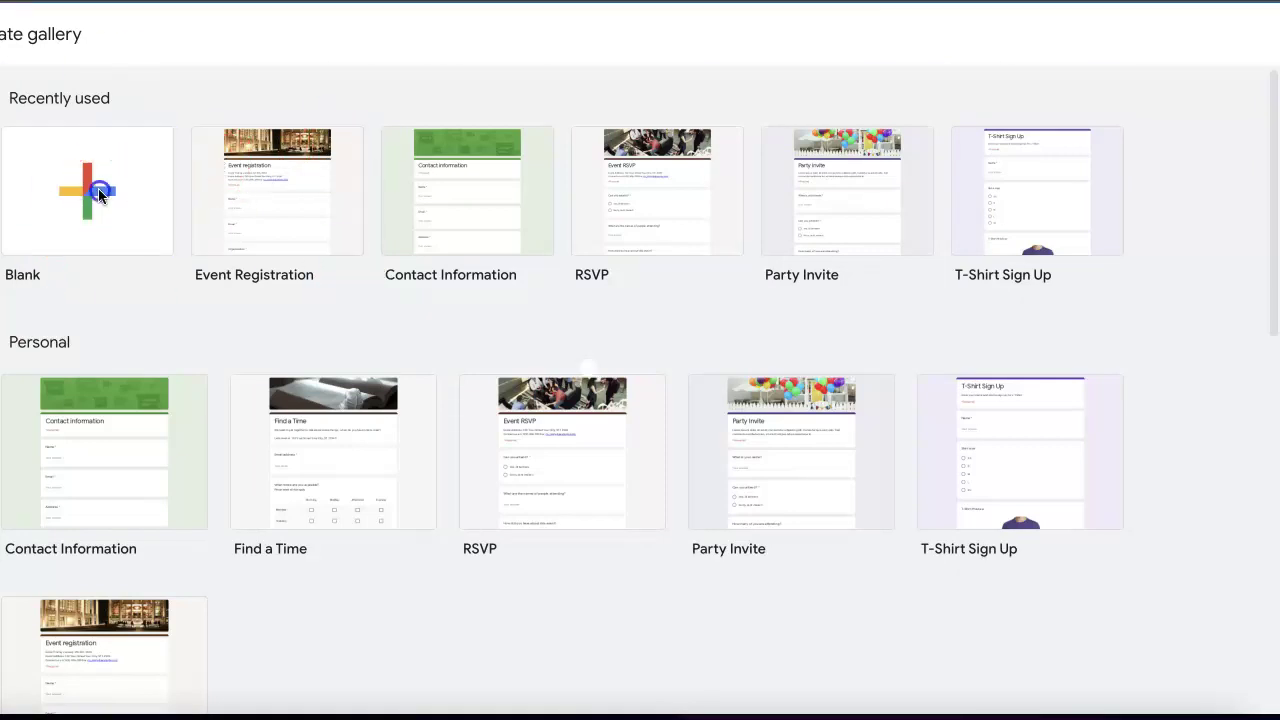
pyautogui.click(957, 40)
pyautogui.click(497, 100)
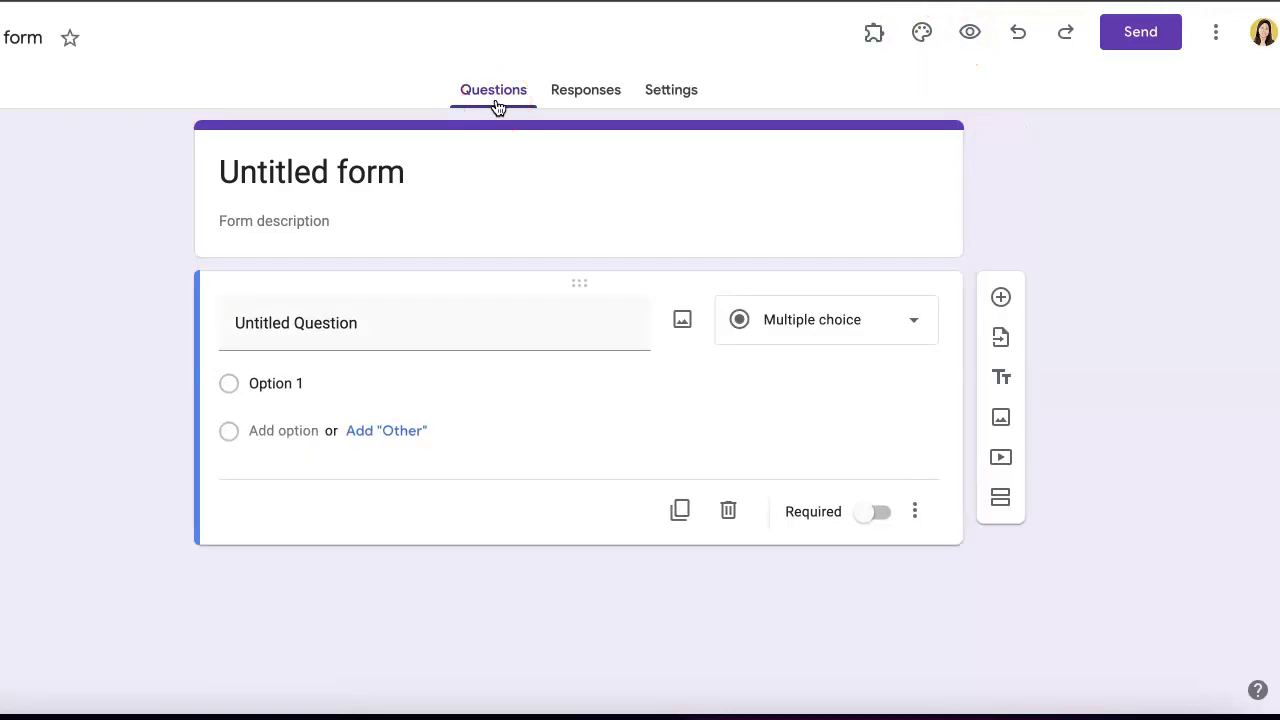
# - Replace the 'Untitled form' title with 'Quiz'
pyautogui.click(386, 171)
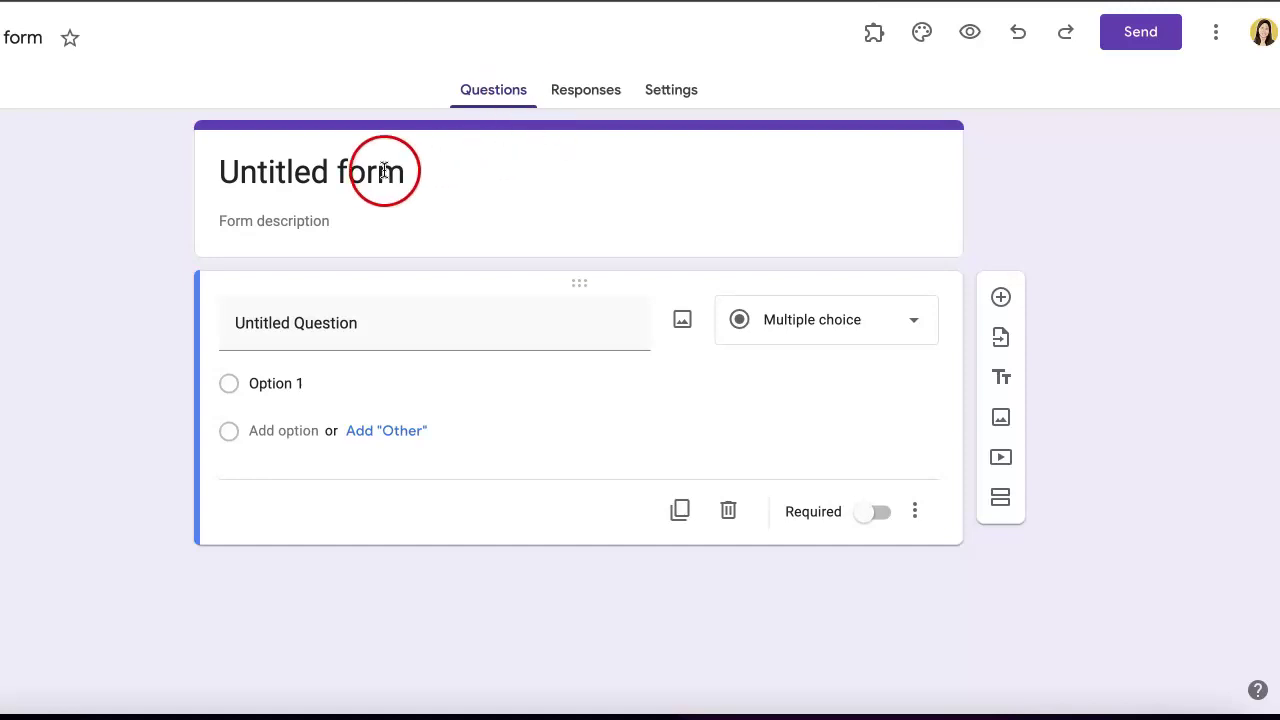
pyautogui.click(376, 215)
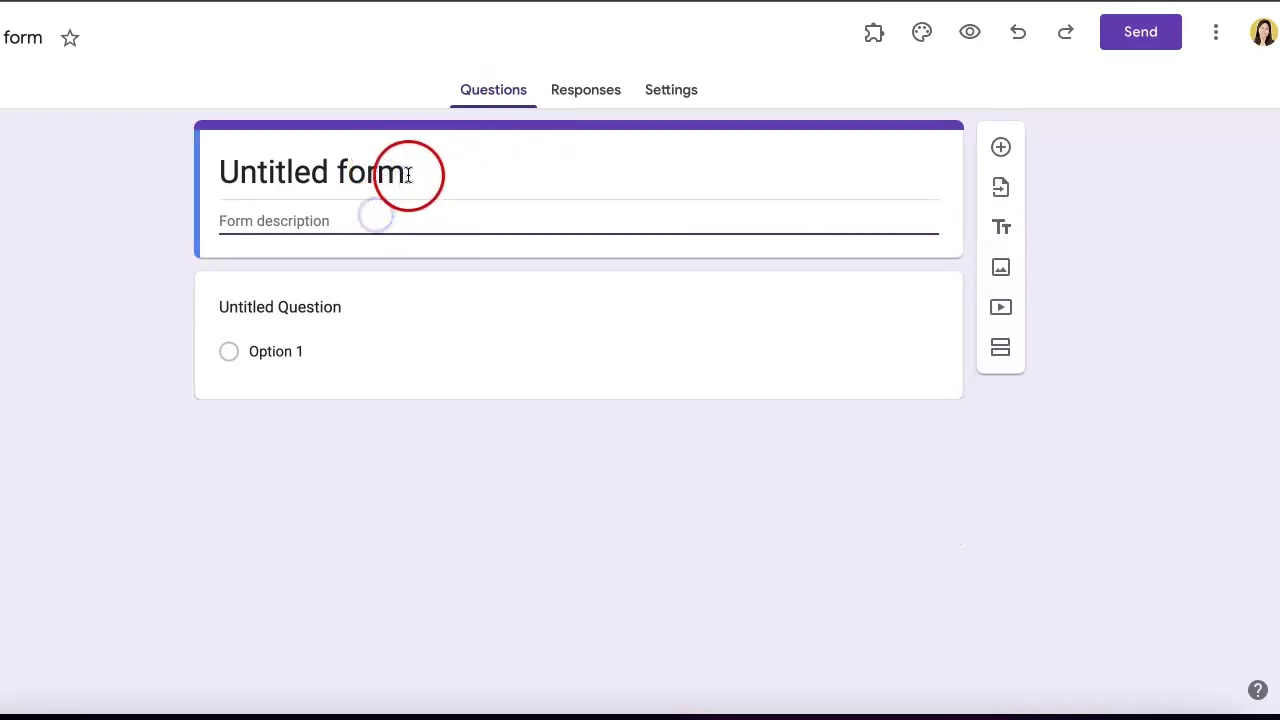
pyautogui.moveTo(406, 171); pyautogui.dragTo(151, 180)
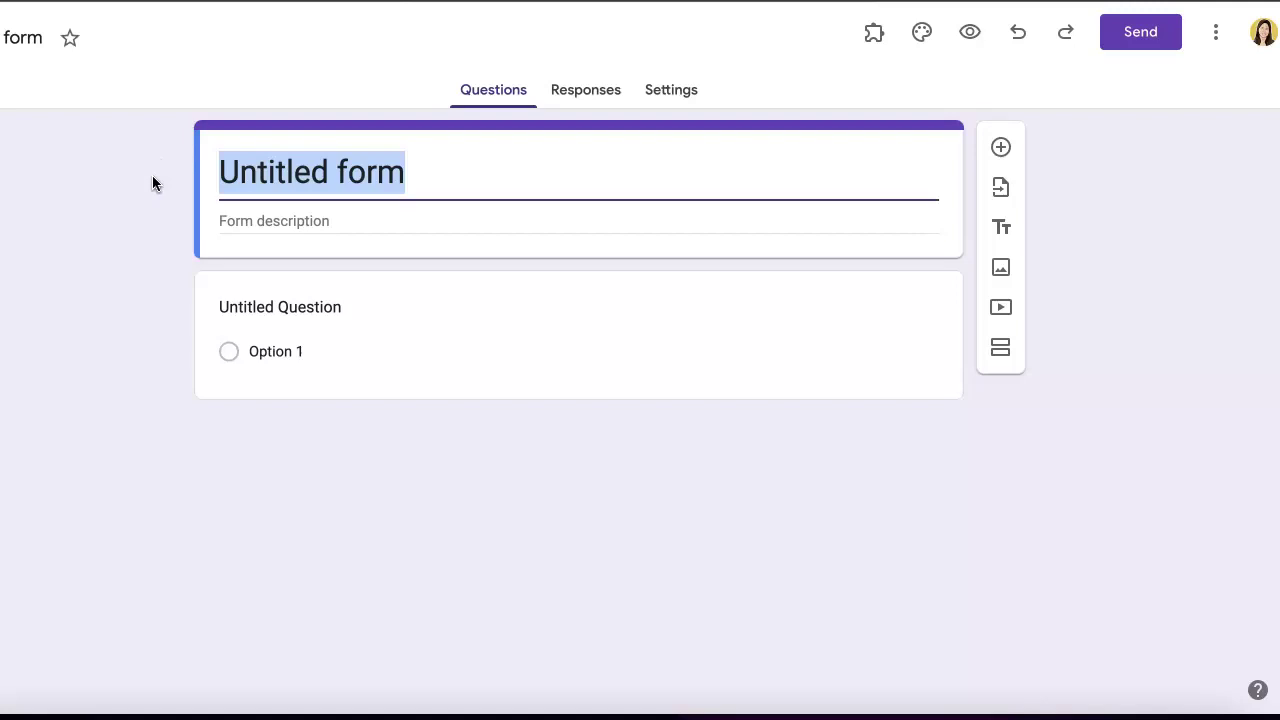
pyautogui.write('Quiz')
# - Add the description 'This quiz will be used to test your knowledge.'
pyautogui.click(250, 214)
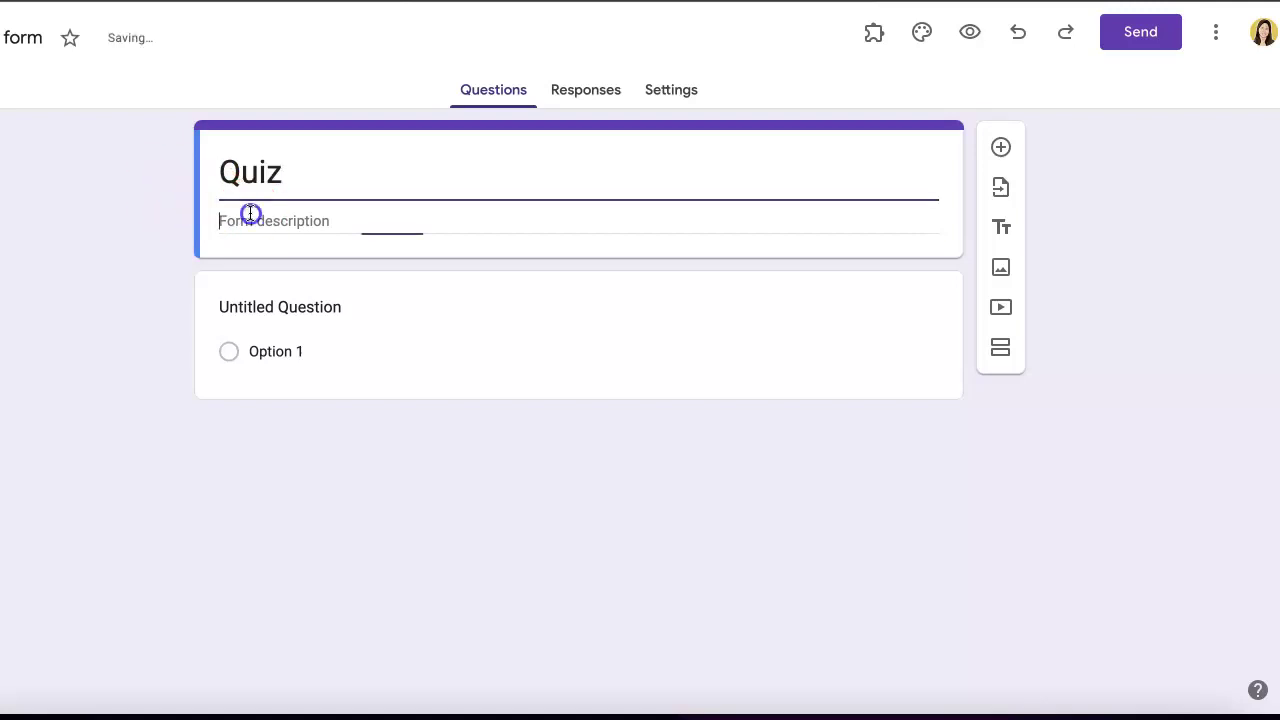
pyautogui.click(388, 213)
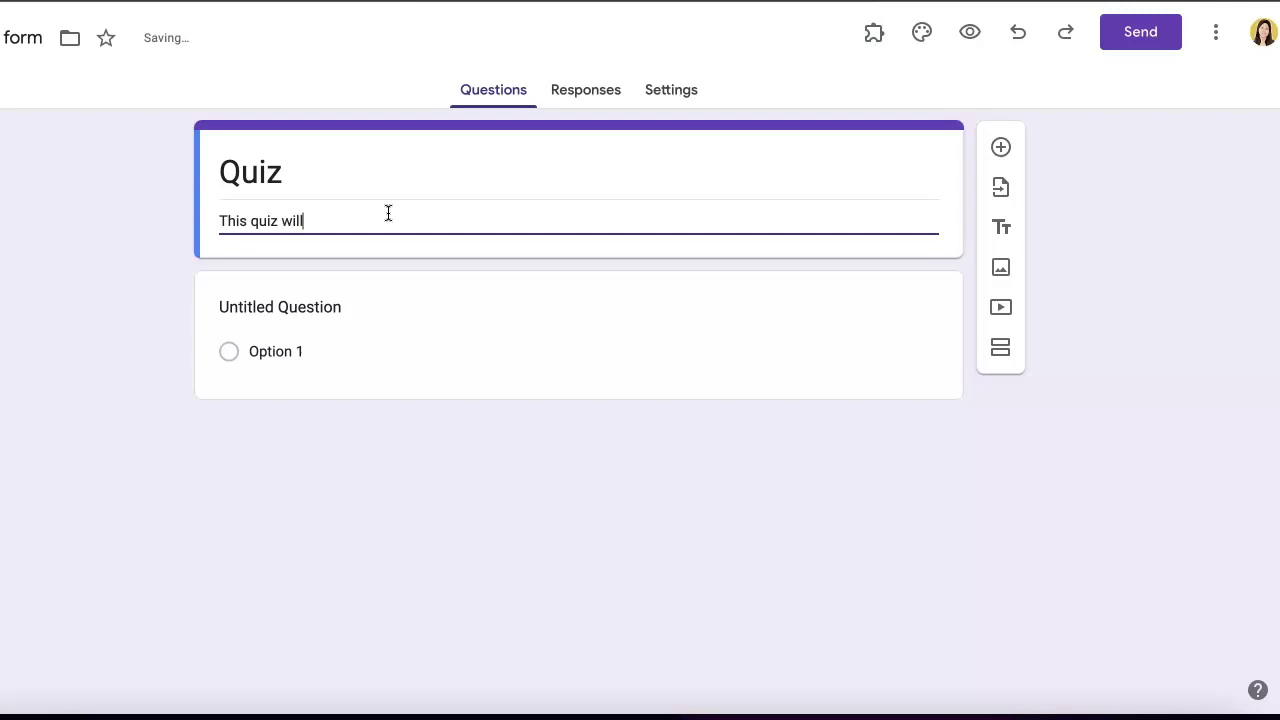
pyautogui.write('This quiz will be used to test your know')
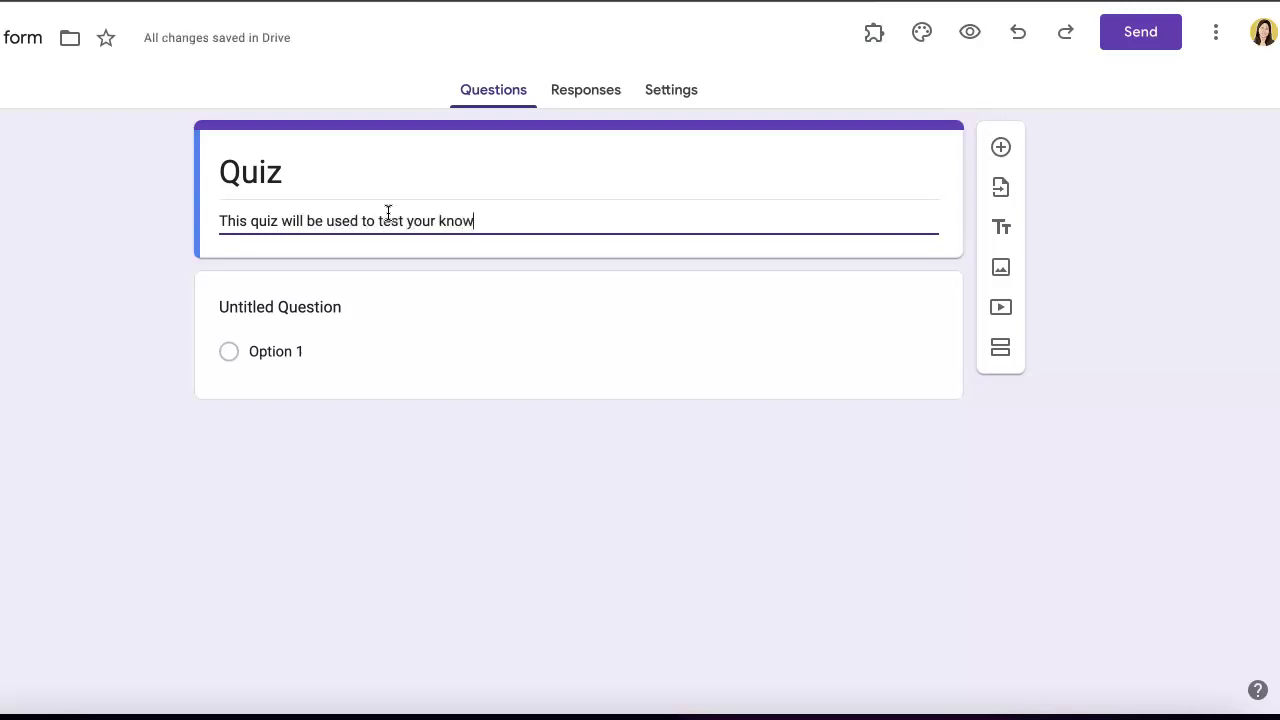
pyautogui.write('ledge.')
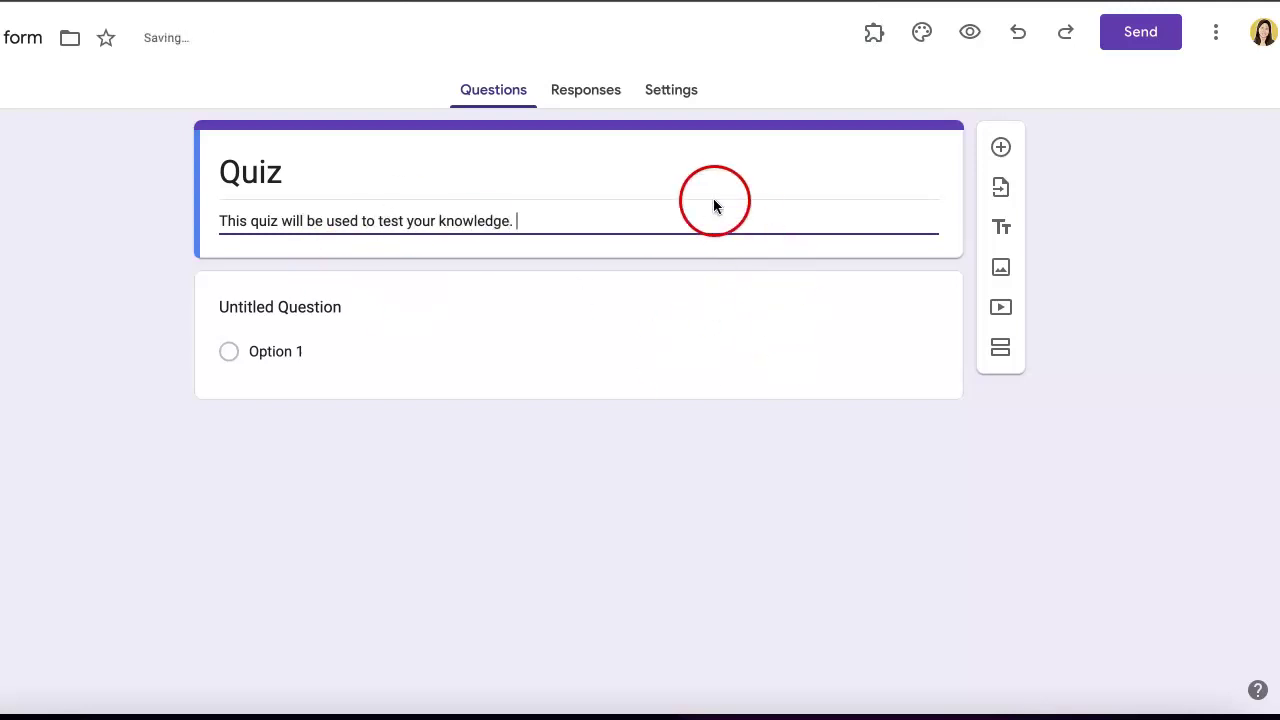
pyautogui.click(450, 500)
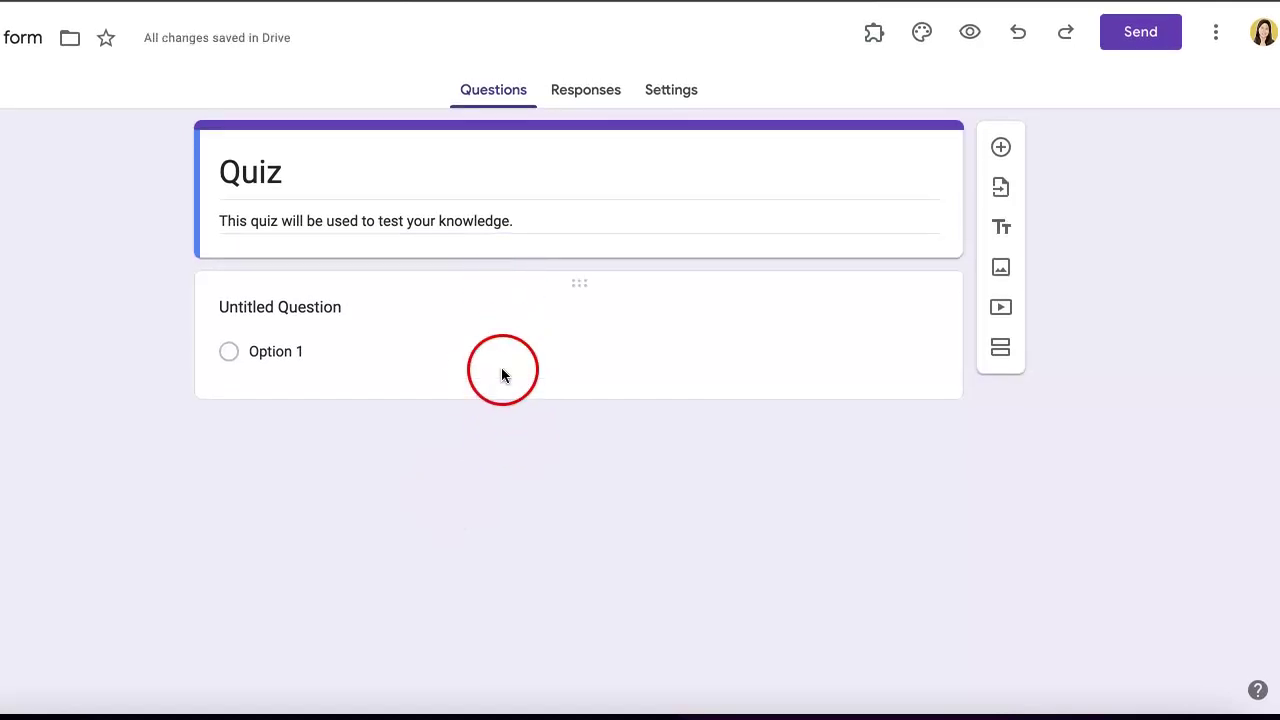
# - Overwrite the 'Untitled Question' title so the first question reads 'What is 2+2?'
pyautogui.click(834, 397)
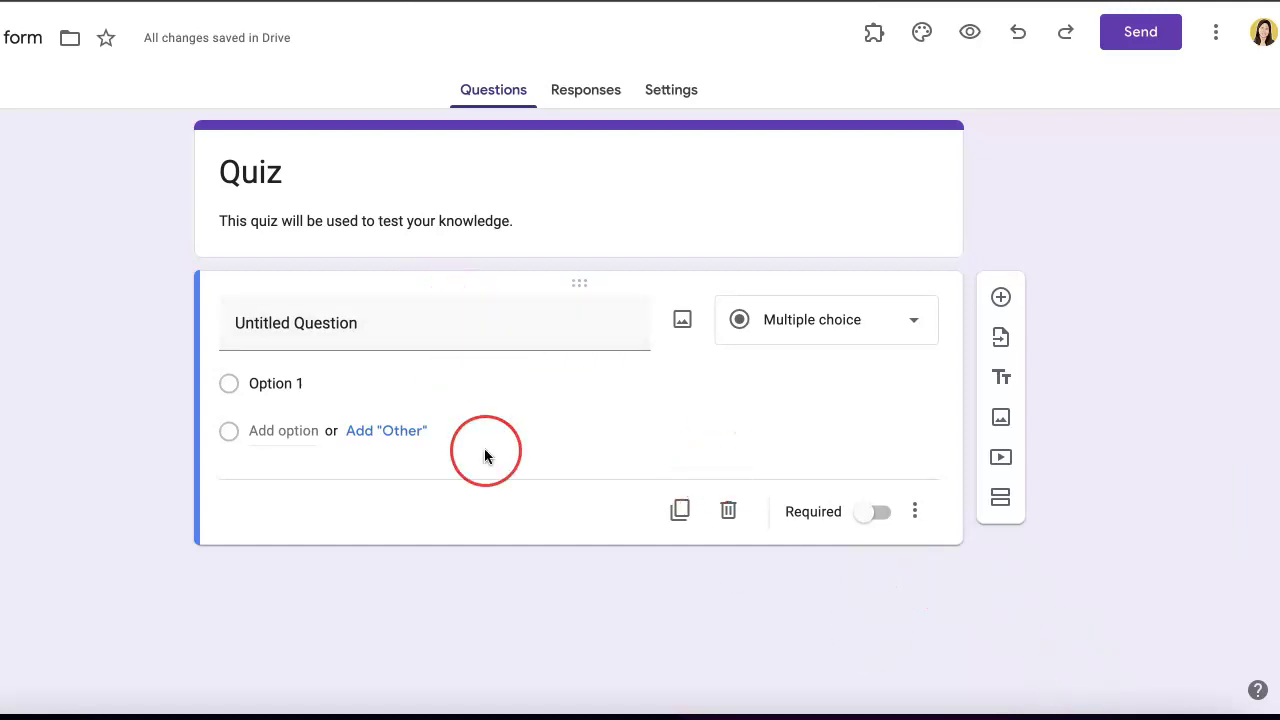
pyautogui.click(337, 332)
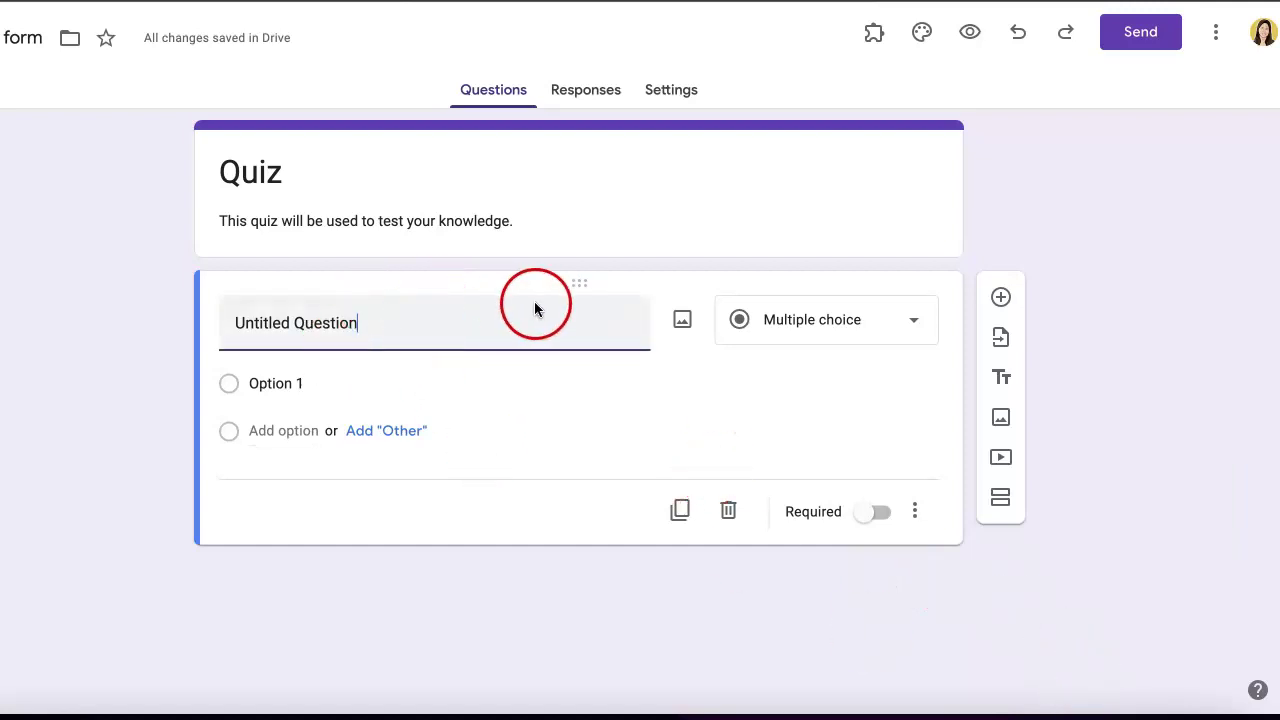
pyautogui.moveTo(360, 317); pyautogui.dragTo(140, 320)
pyautogui.click(349, 317)
pyautogui.moveTo(488, 327); pyautogui.dragTo(177, 331)
pyautogui.click(343, 320)
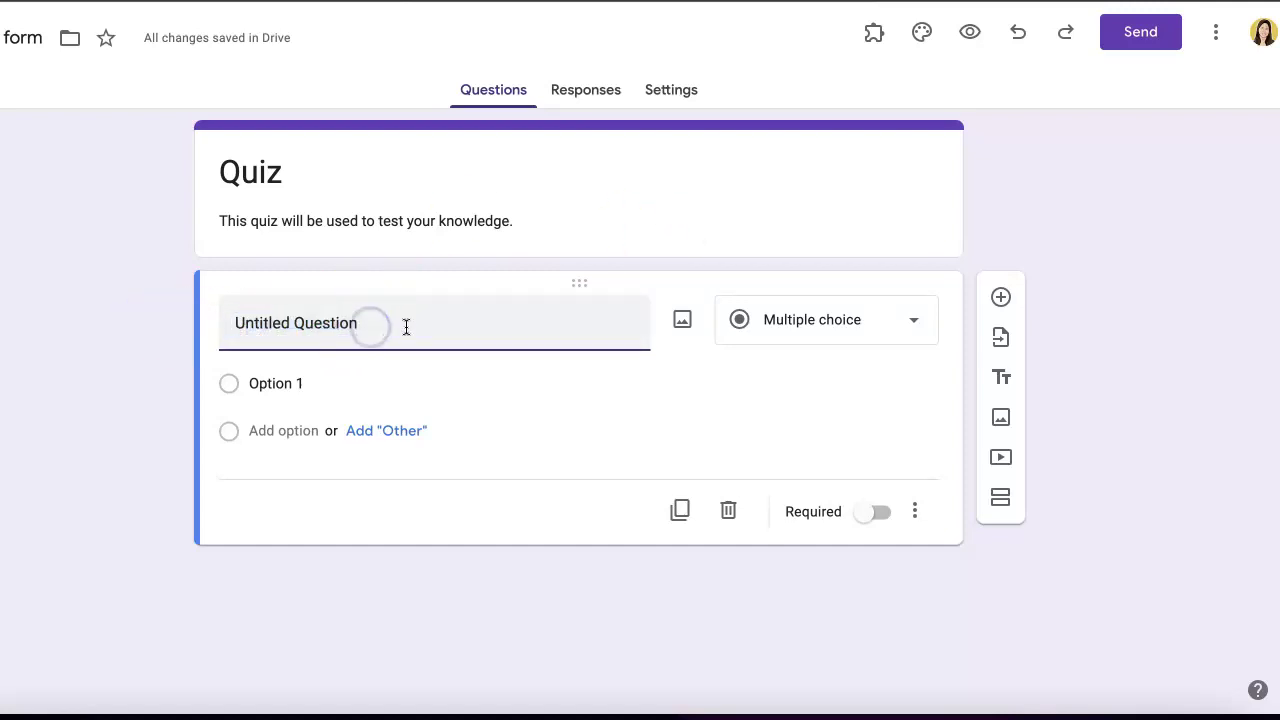
pyautogui.moveTo(369, 326); pyautogui.dragTo(243, 320)
pyautogui.moveTo(423, 314); pyautogui.dragTo(75, 323)
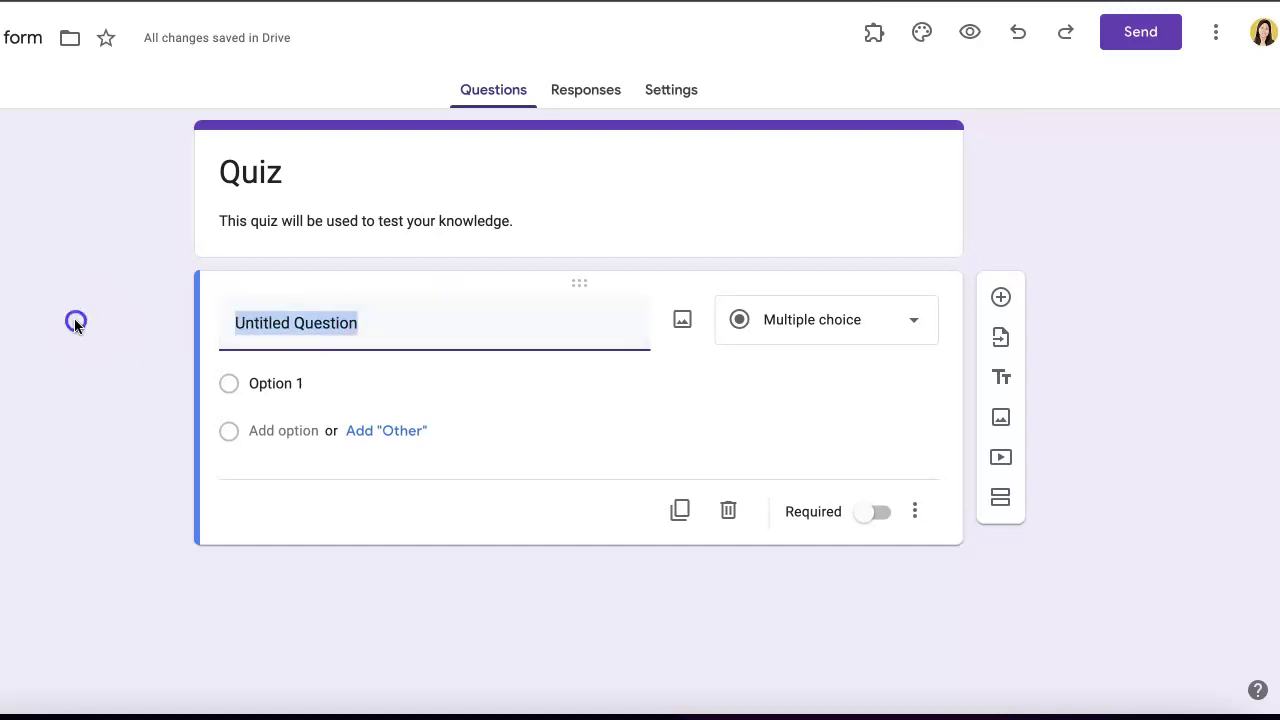
pyautogui.write('What is 2+2?')
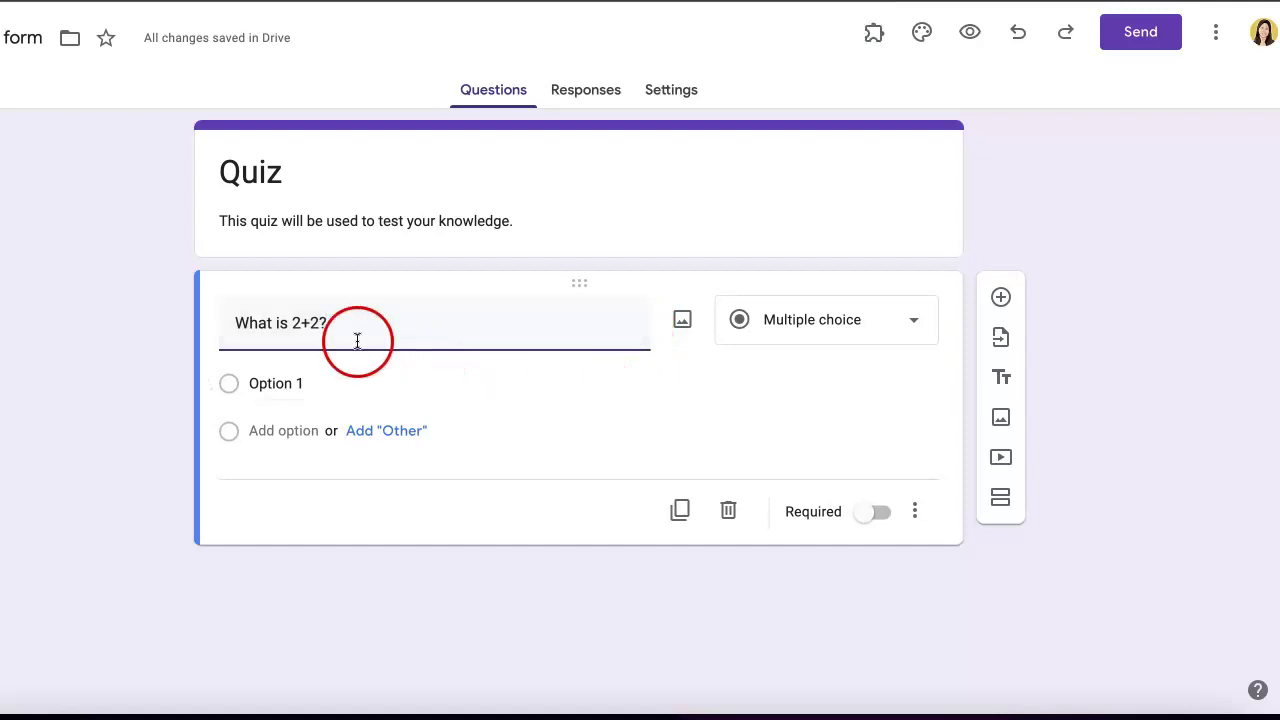
pyautogui.click(286, 386)
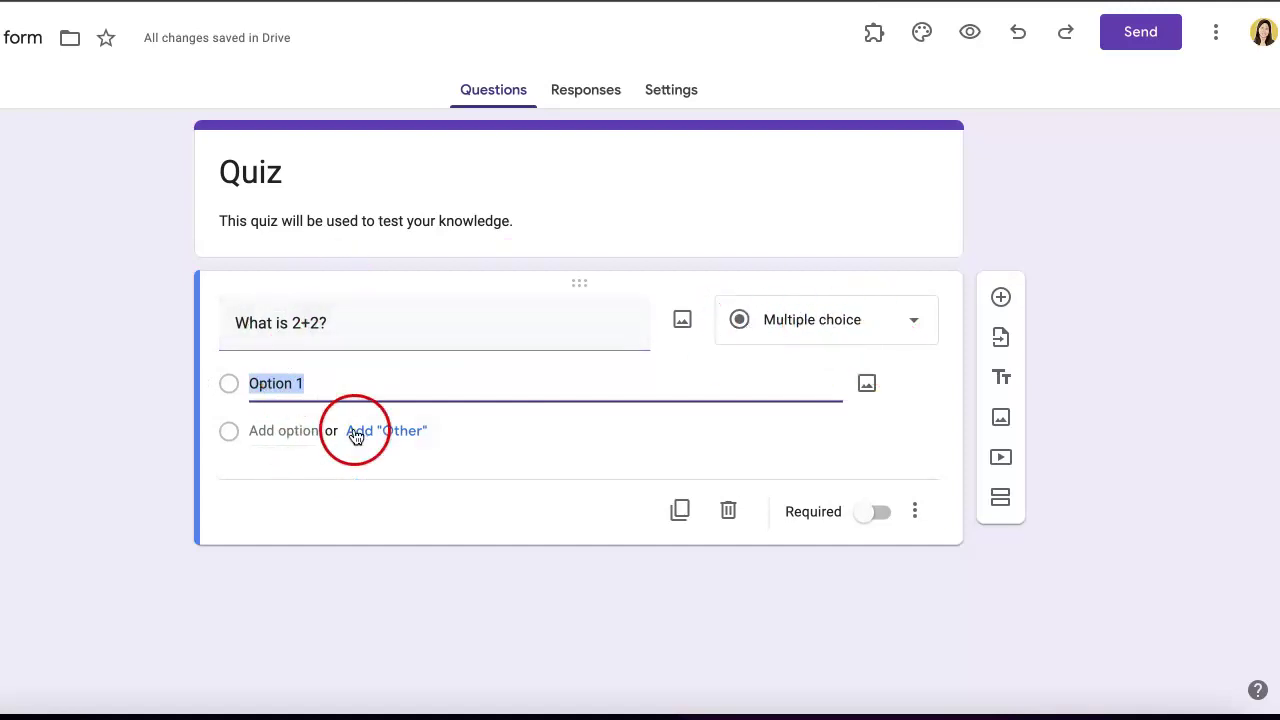
# - Replace Option 1 with 4 and add two more choices, 2 and 0
pyautogui.click(314, 386)
pyautogui.moveTo(366, 382); pyautogui.dragTo(244, 388)
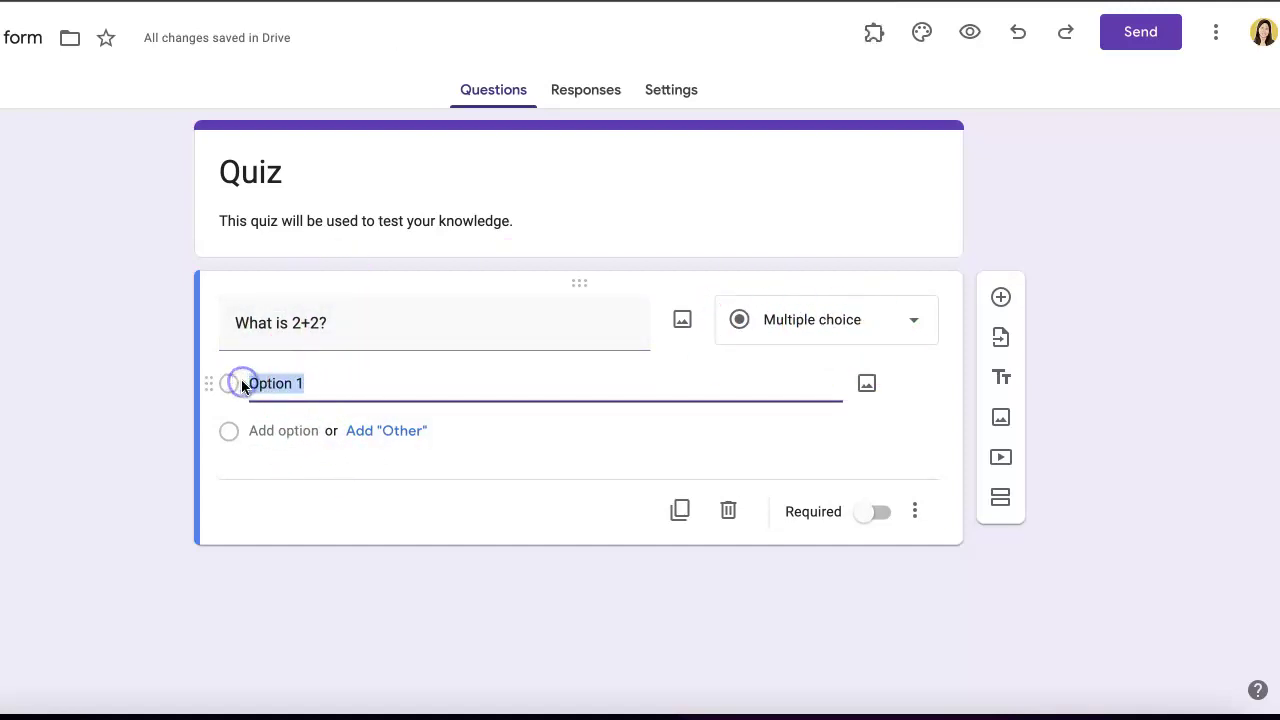
pyautogui.write('4')
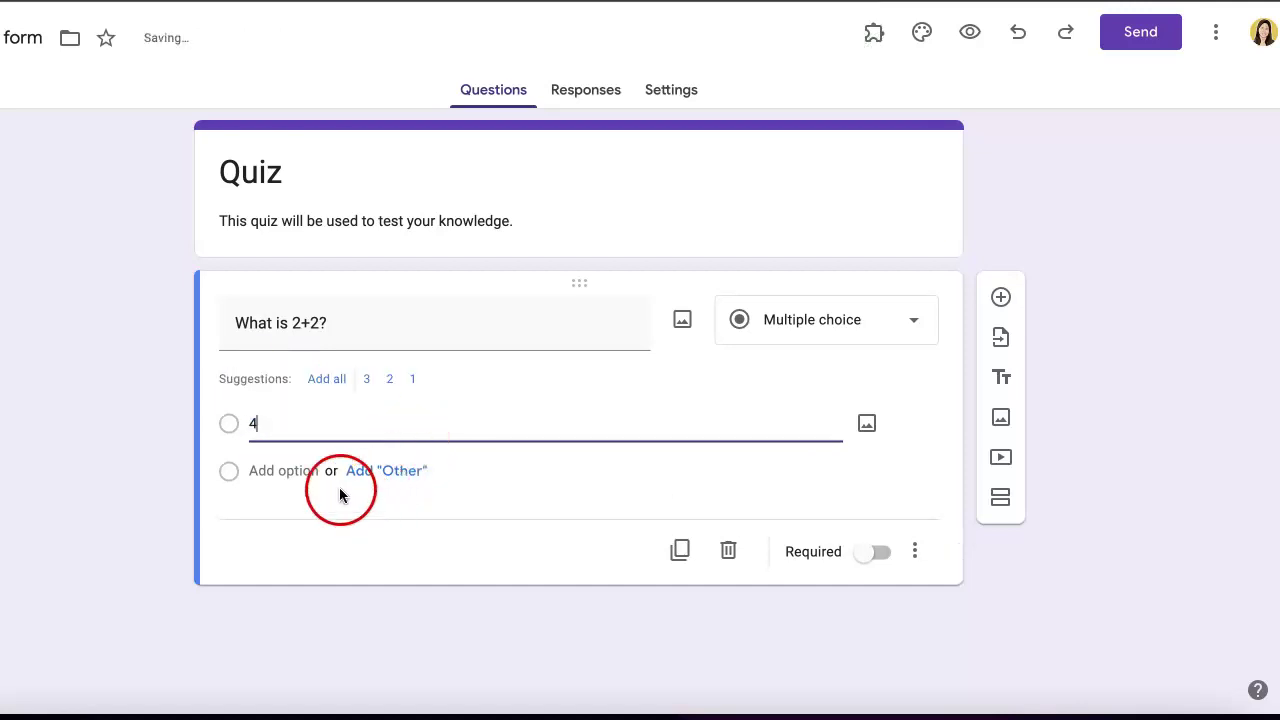
pyautogui.click(292, 470)
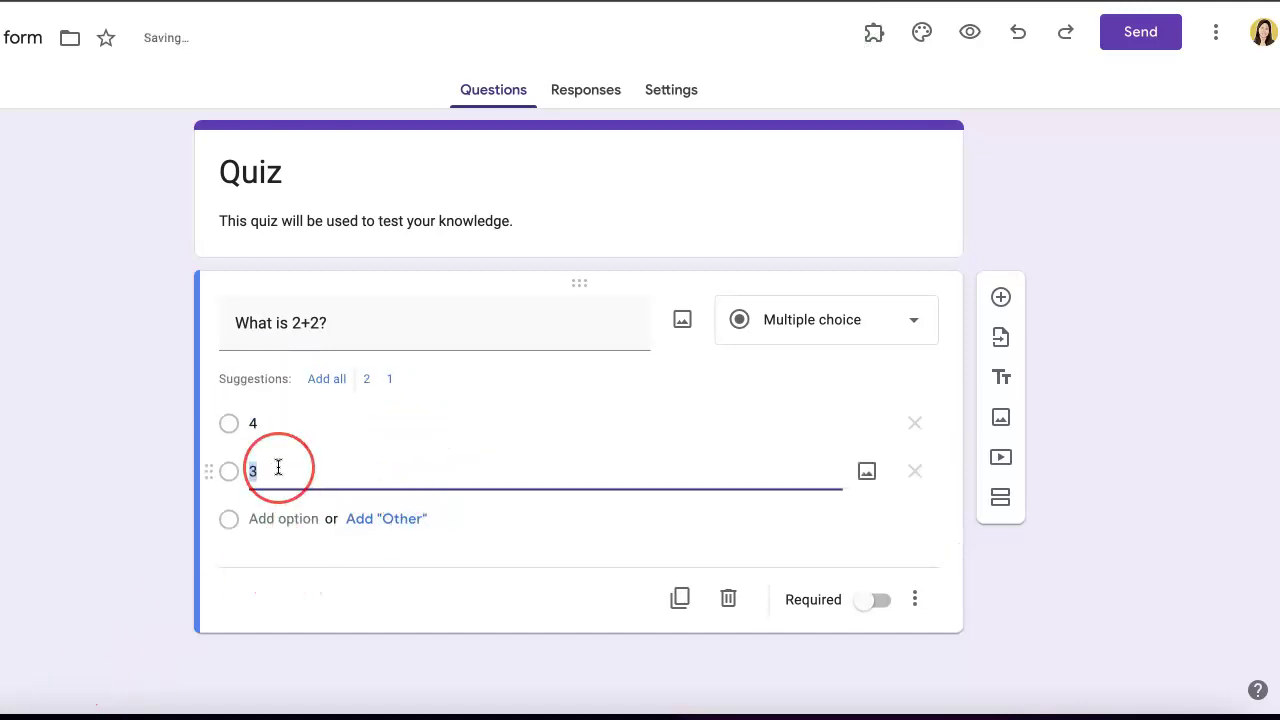
pyautogui.write('2')
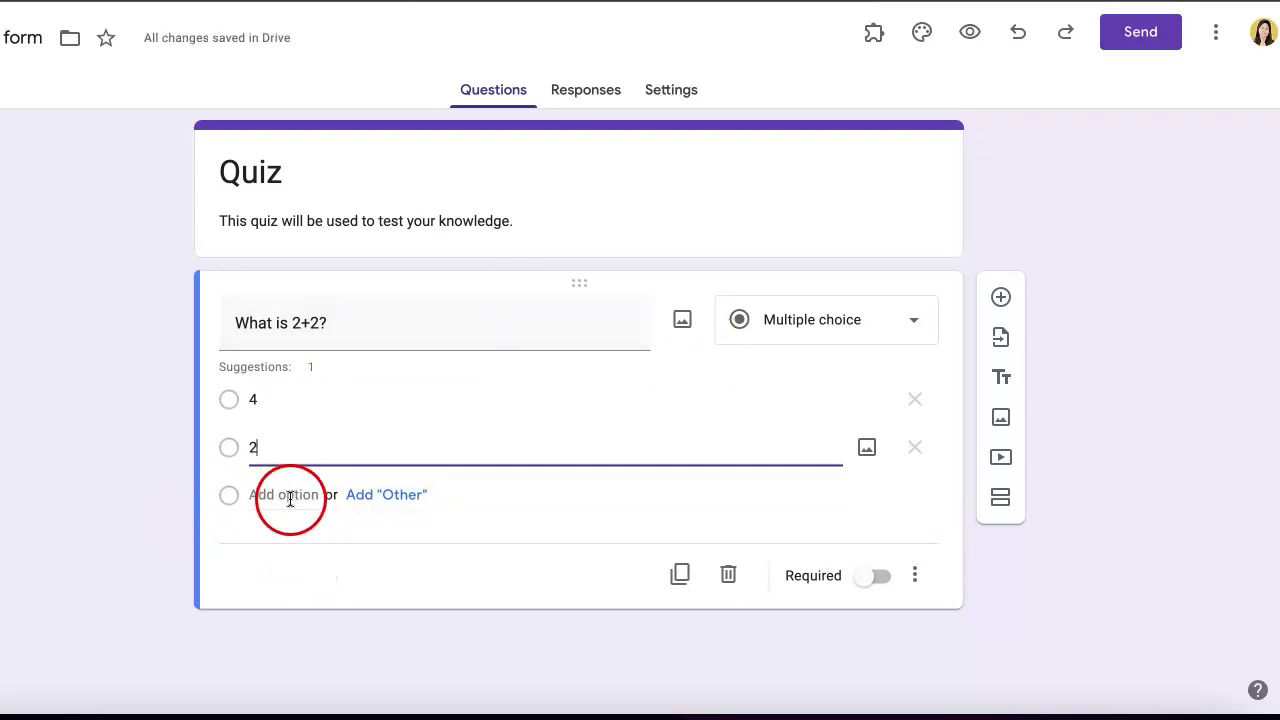
pyautogui.click(289, 496)
pyautogui.write('0')
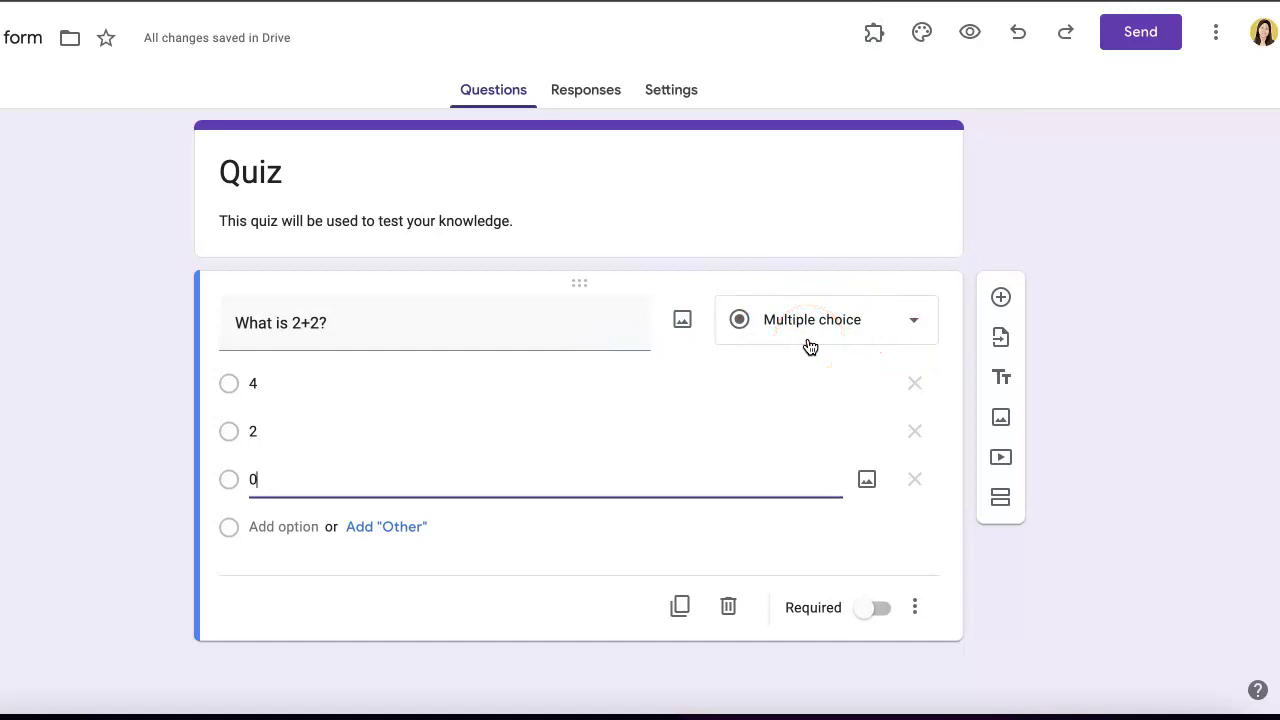
pyautogui.click(909, 320)
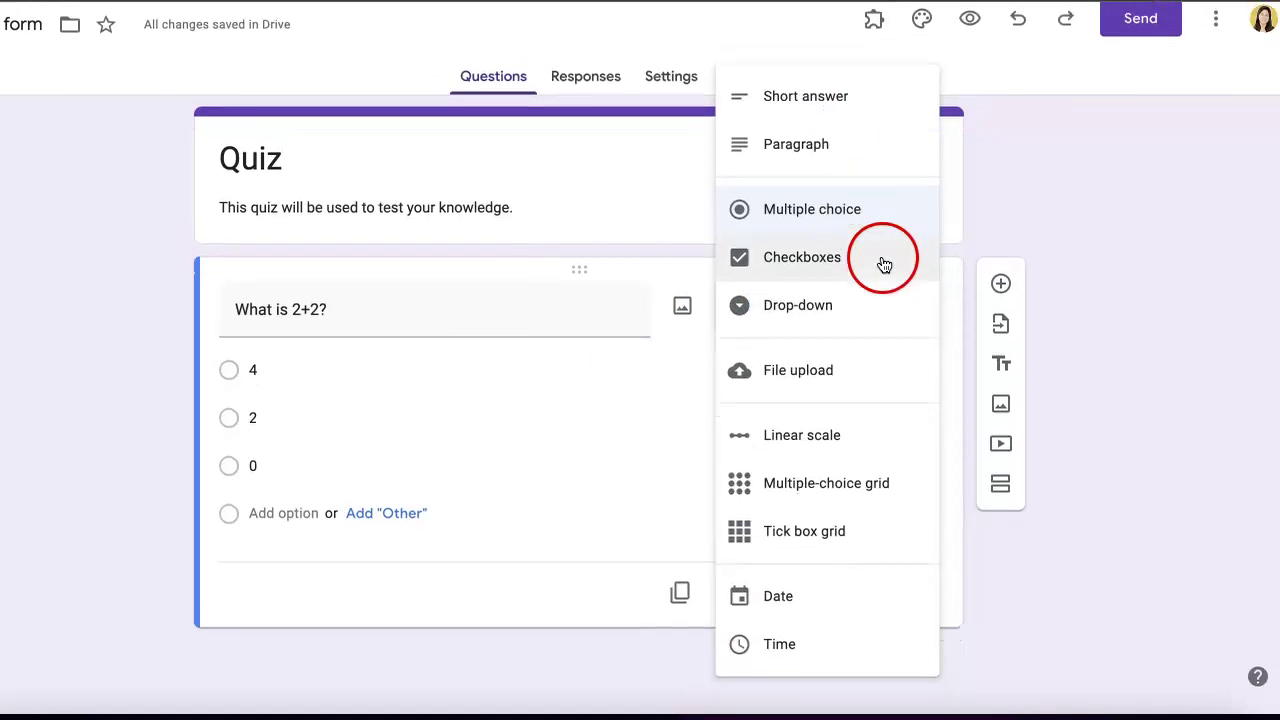
# - Change the question type from multiple choice to Short answer
pyautogui.click(900, 322)
pyautogui.click(908, 329)
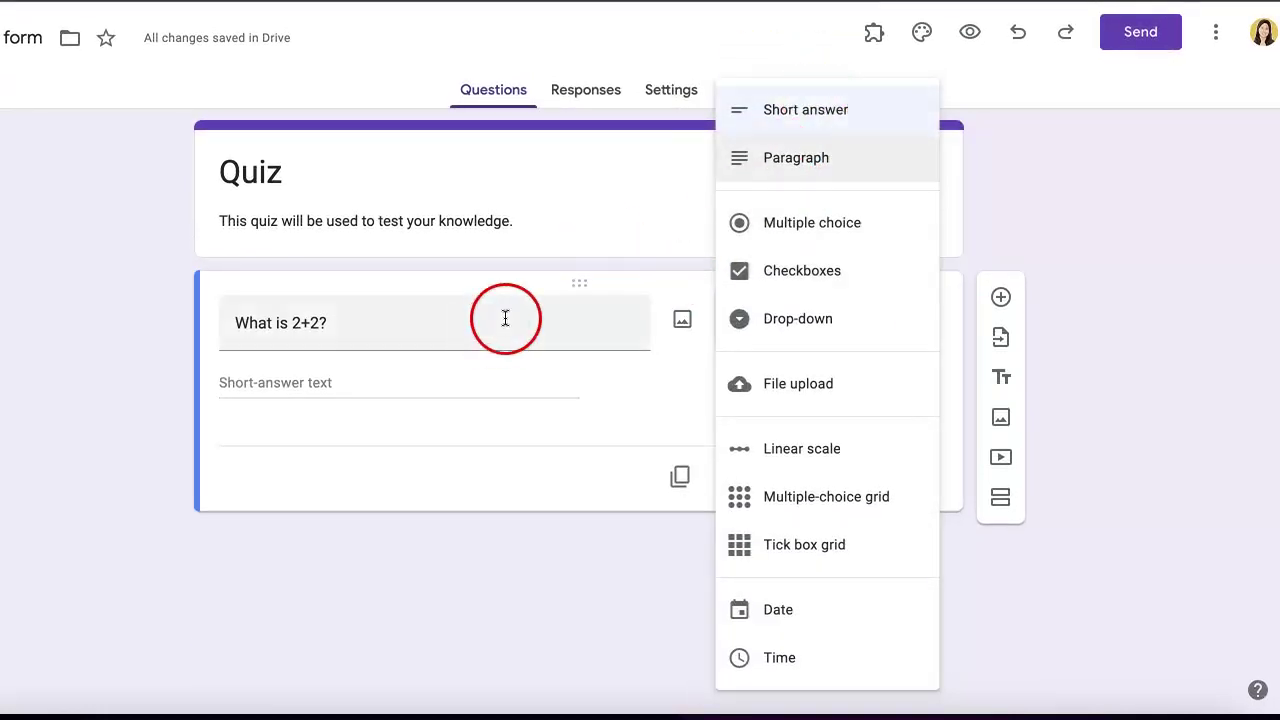
pyautogui.click(606, 391)
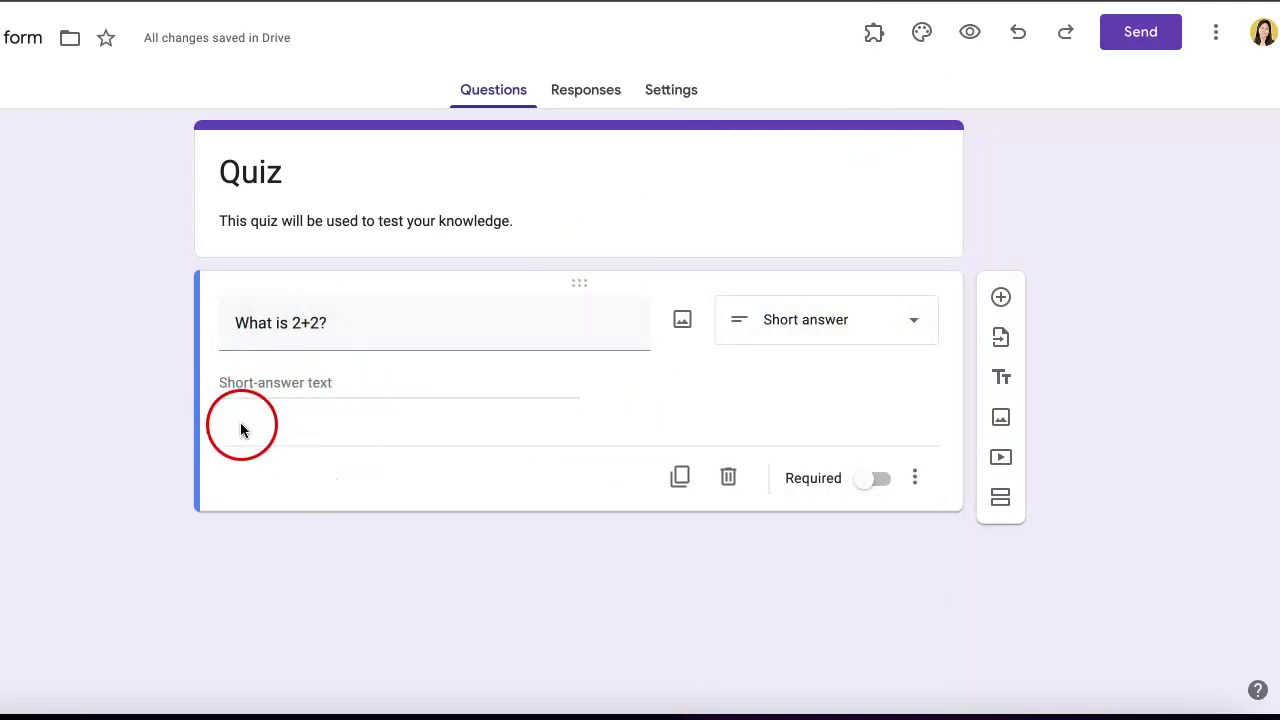
pyautogui.click(840, 320)
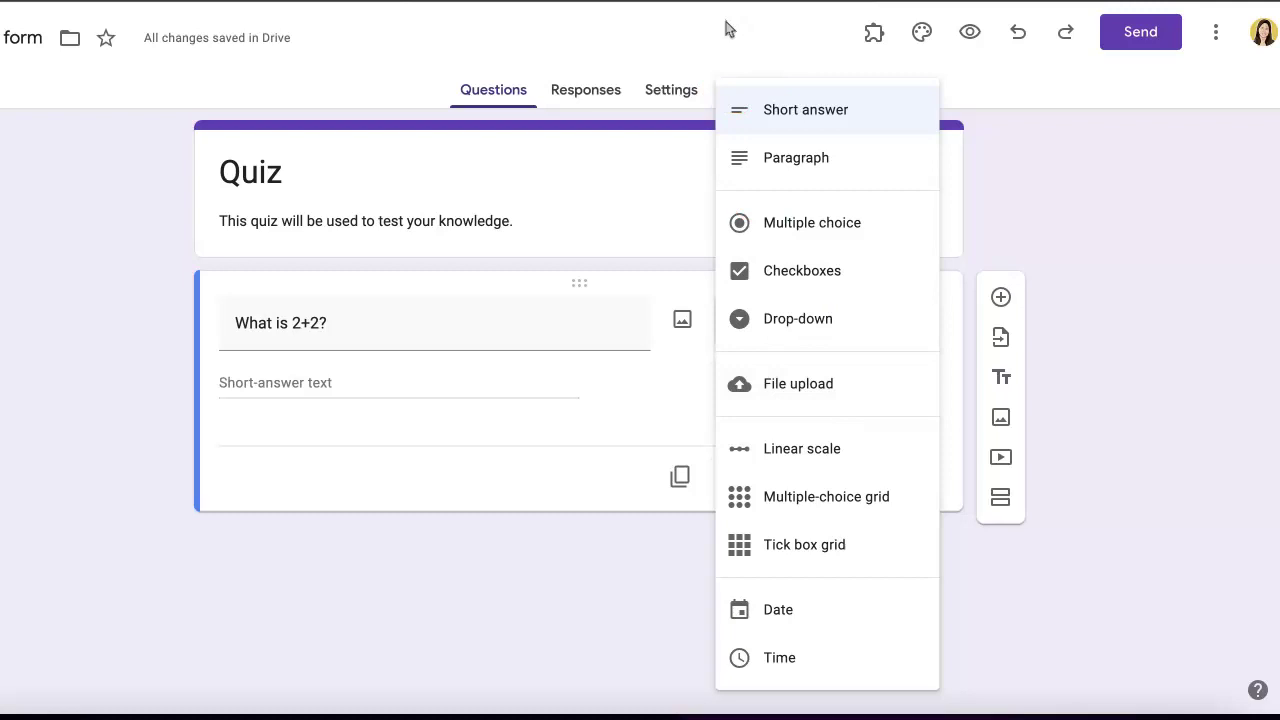
pyautogui.click(1106, 157)
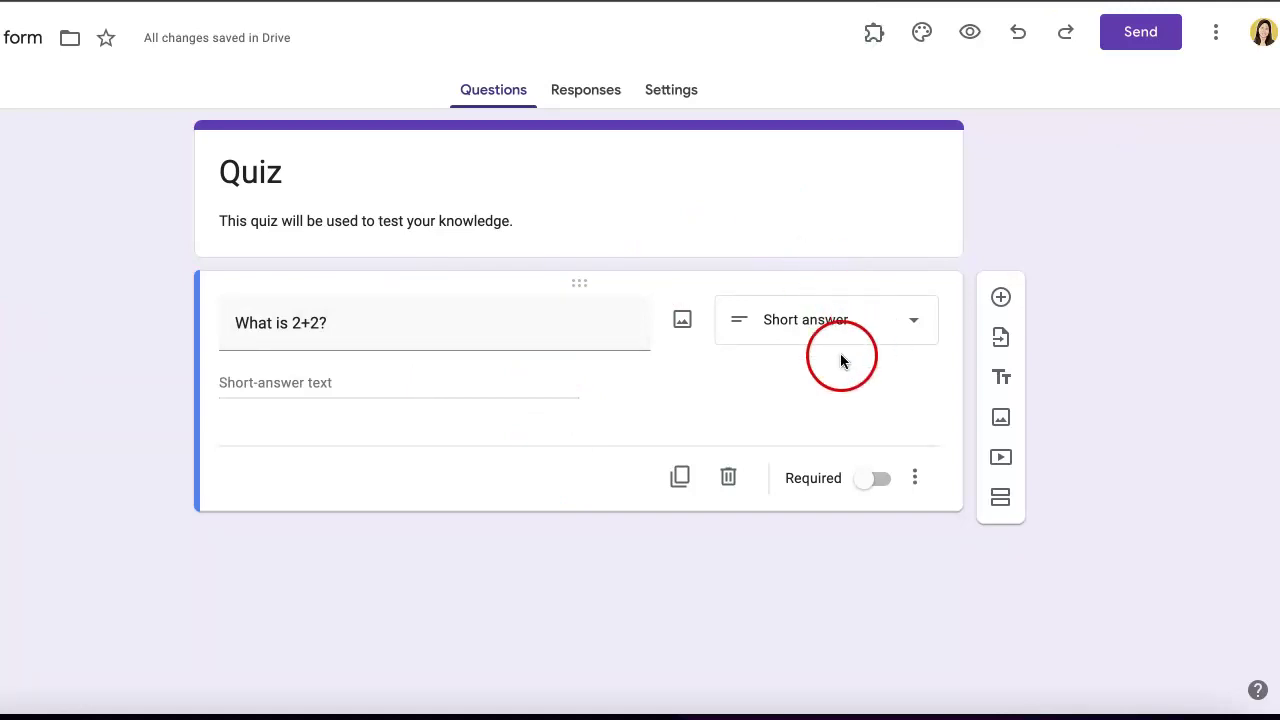
pyautogui.click(649, 208)
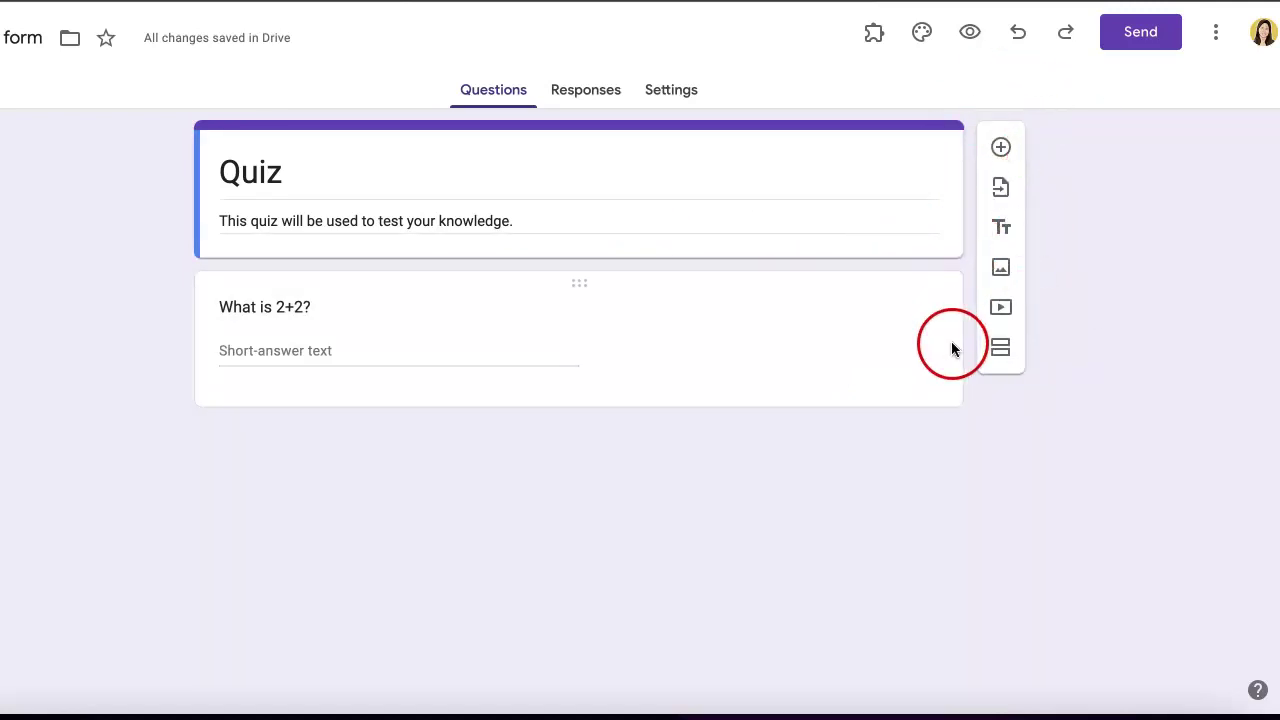
pyautogui.click(675, 305)
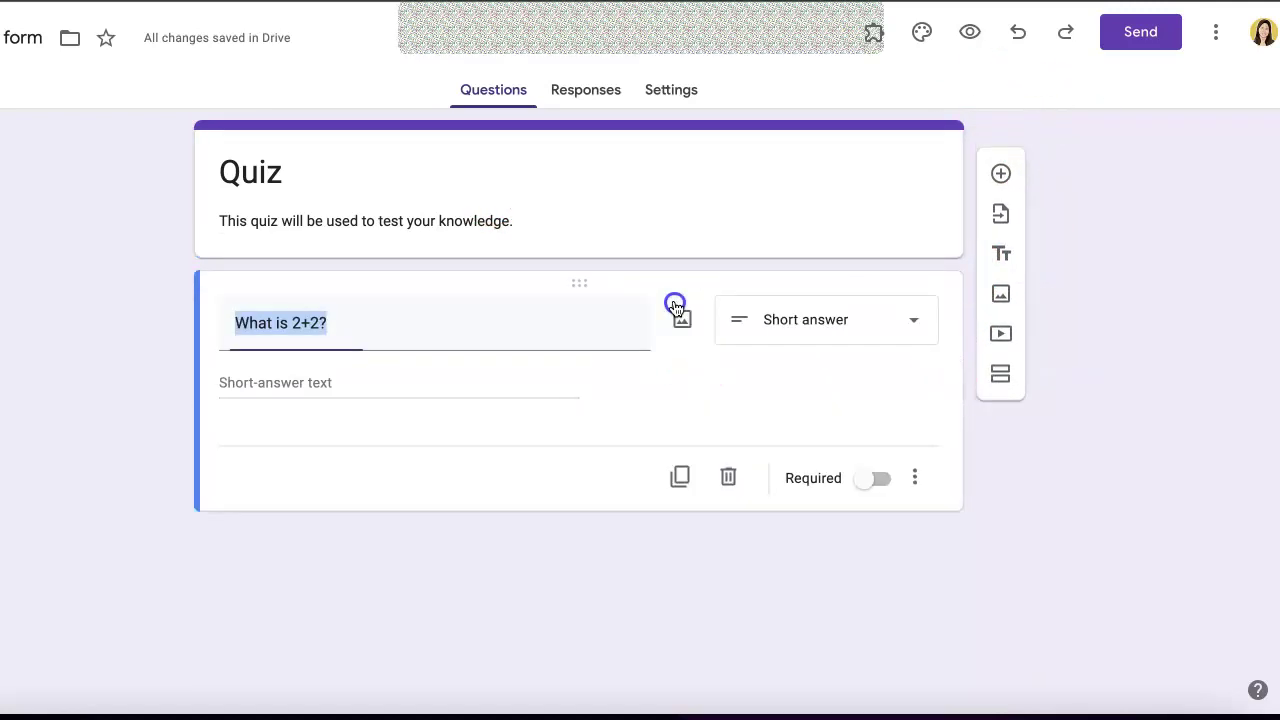
pyautogui.click(774, 180)
pyautogui.click(818, 330)
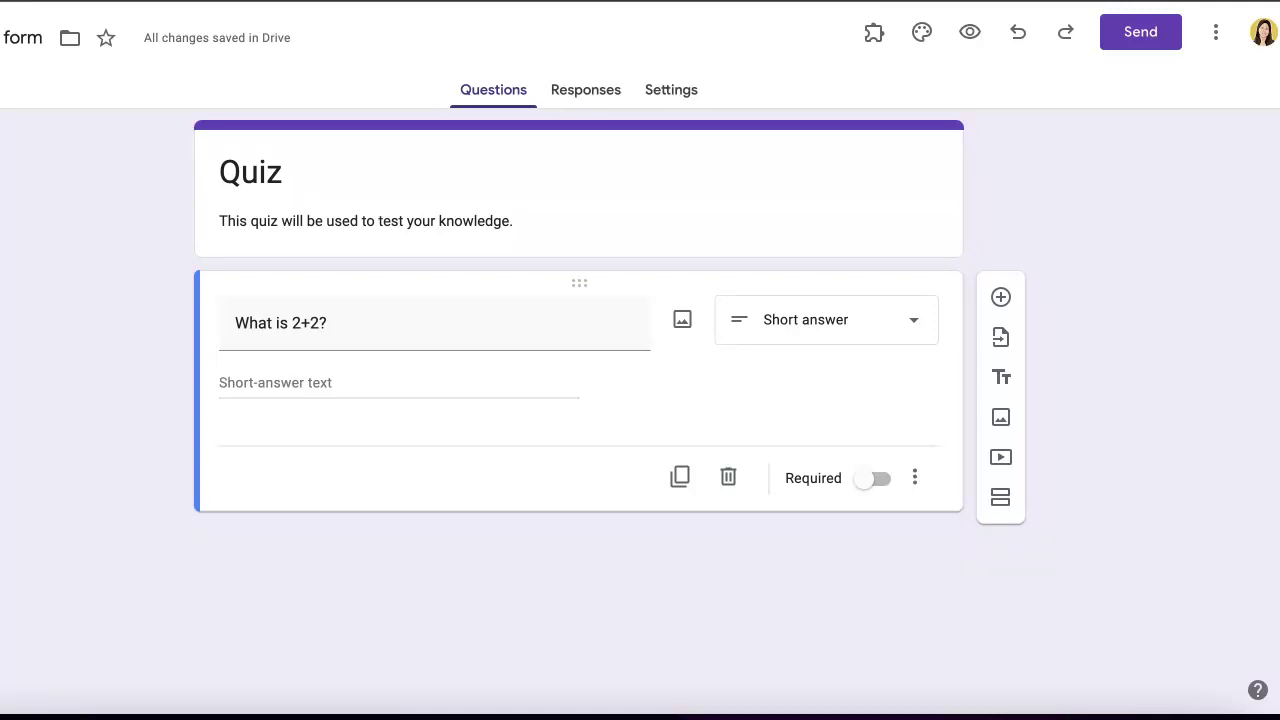
pyautogui.click(692, 204)
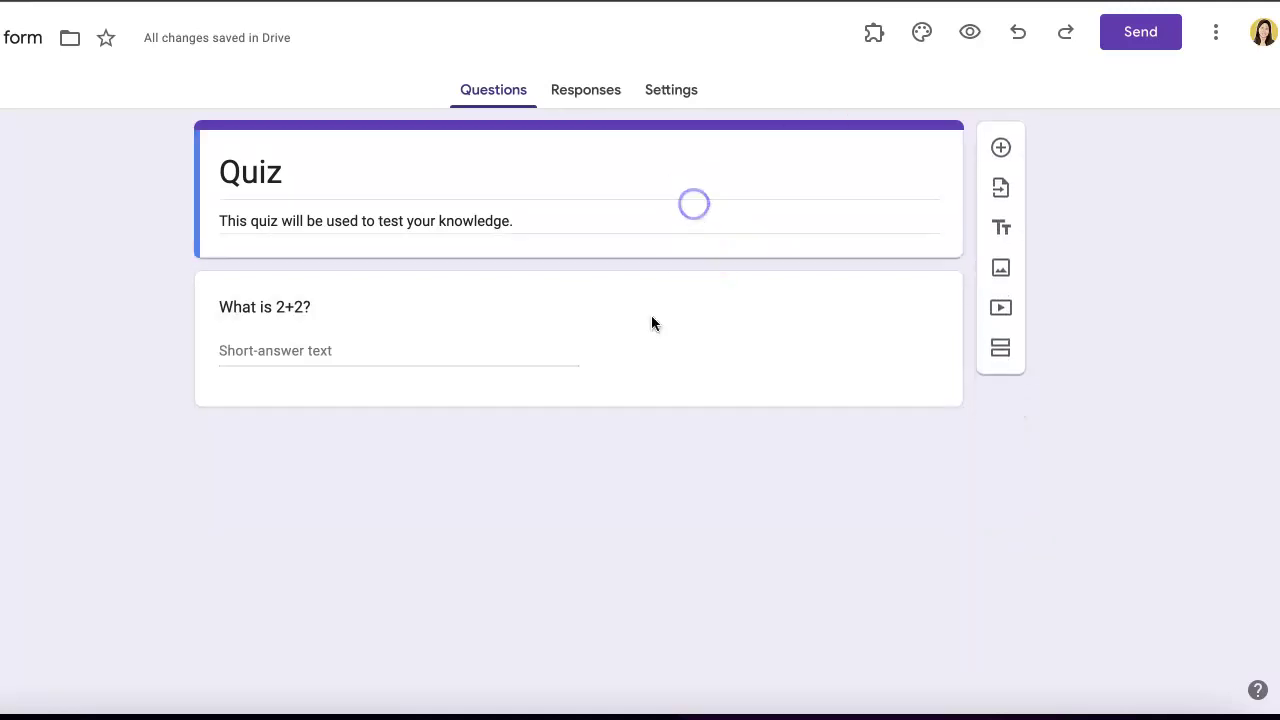
pyautogui.click(761, 302)
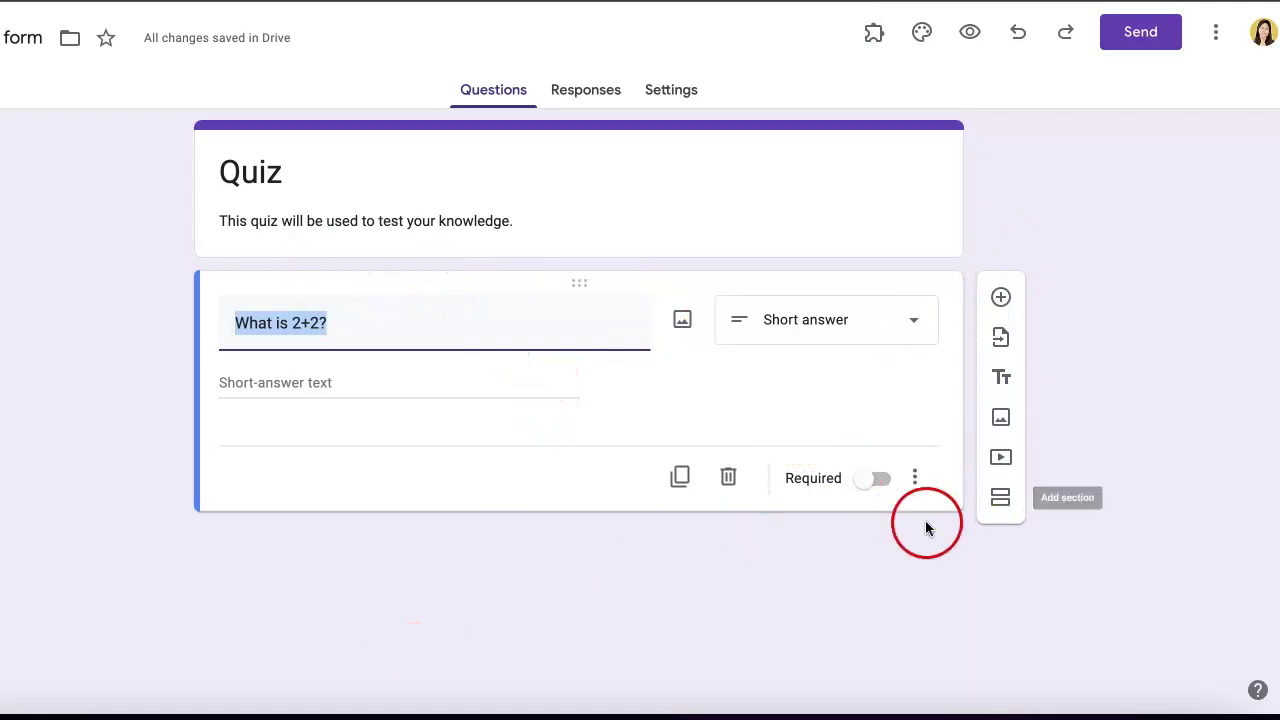
pyautogui.click(1001, 299)
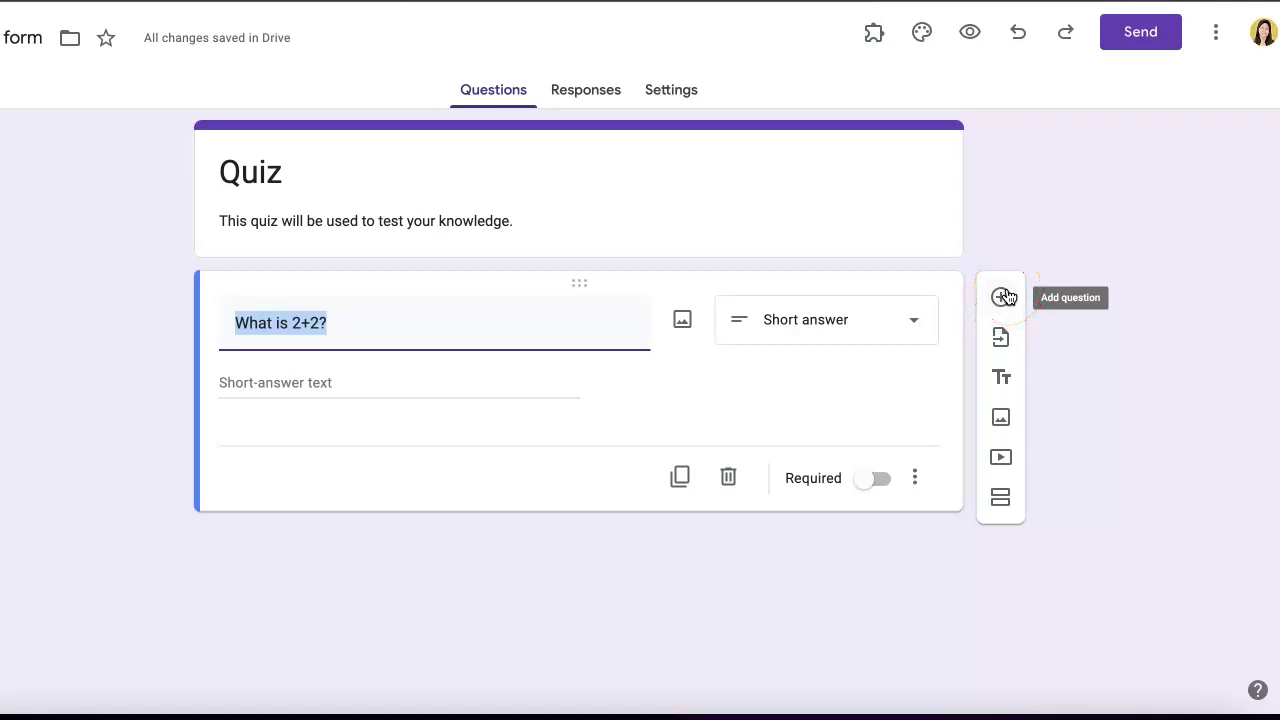
pyautogui.click(1001, 299)
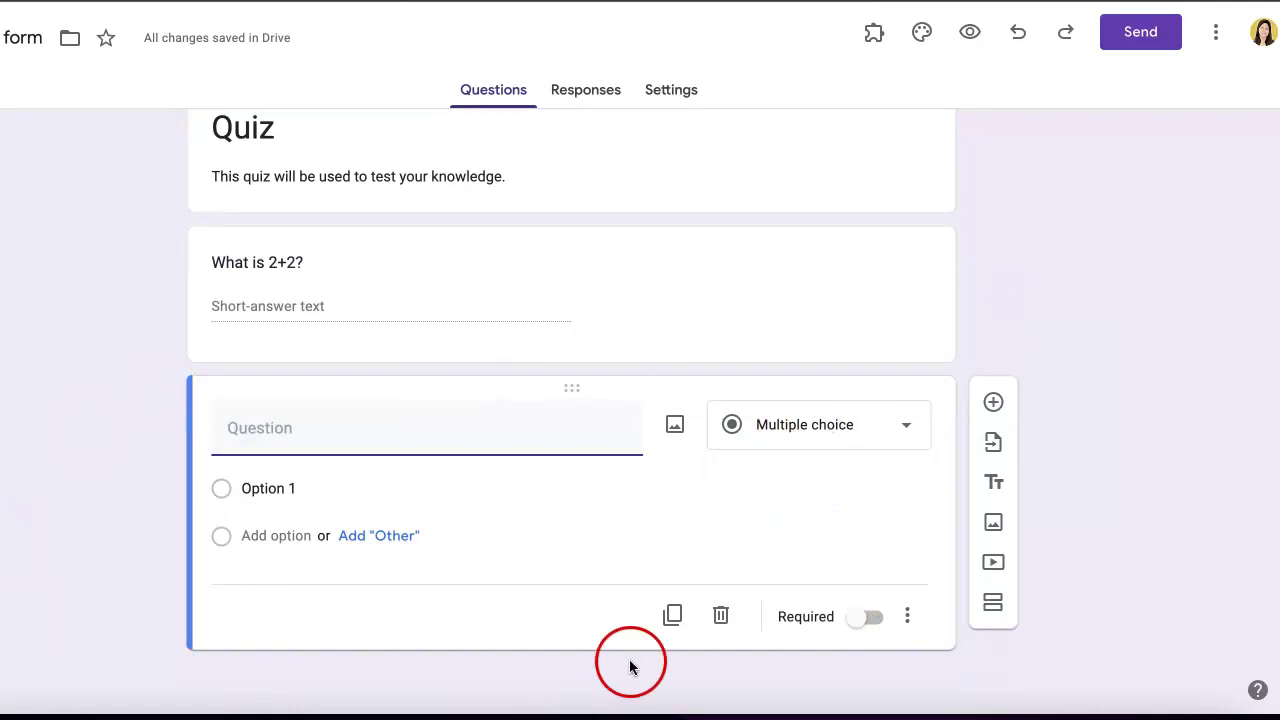
pyautogui.scroll(1, 280, 550)
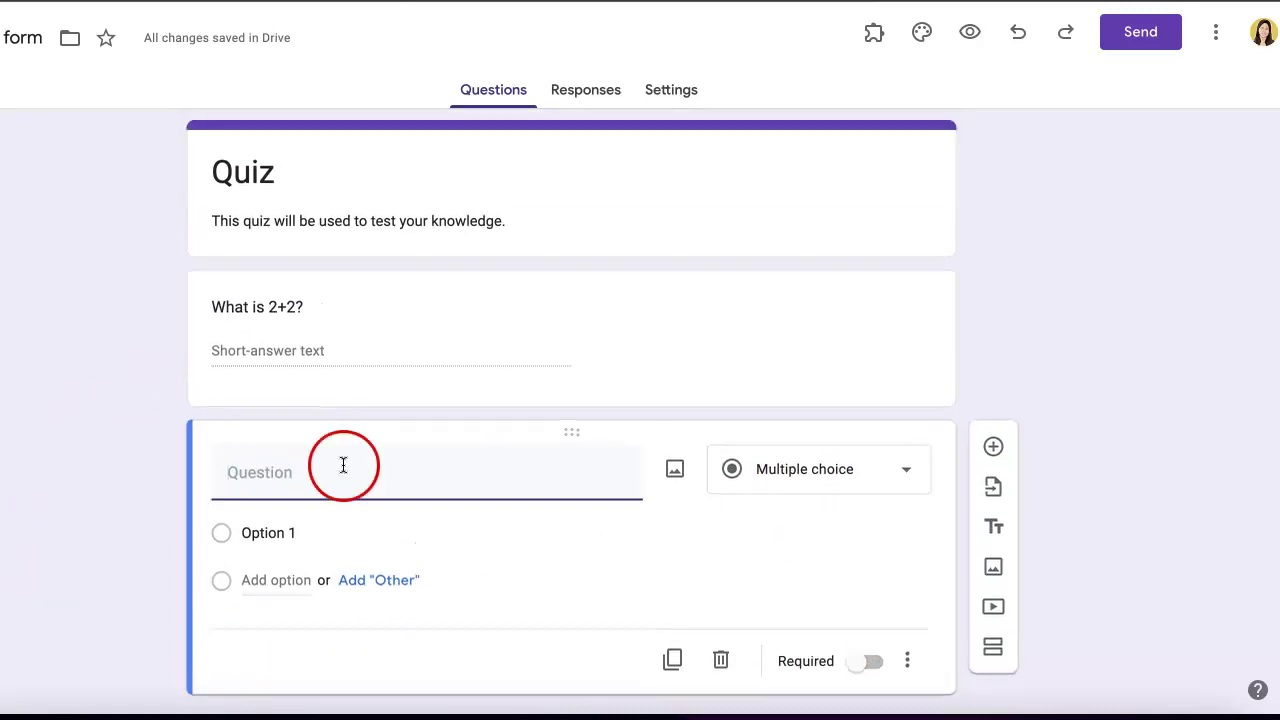
pyautogui.click(590, 165)
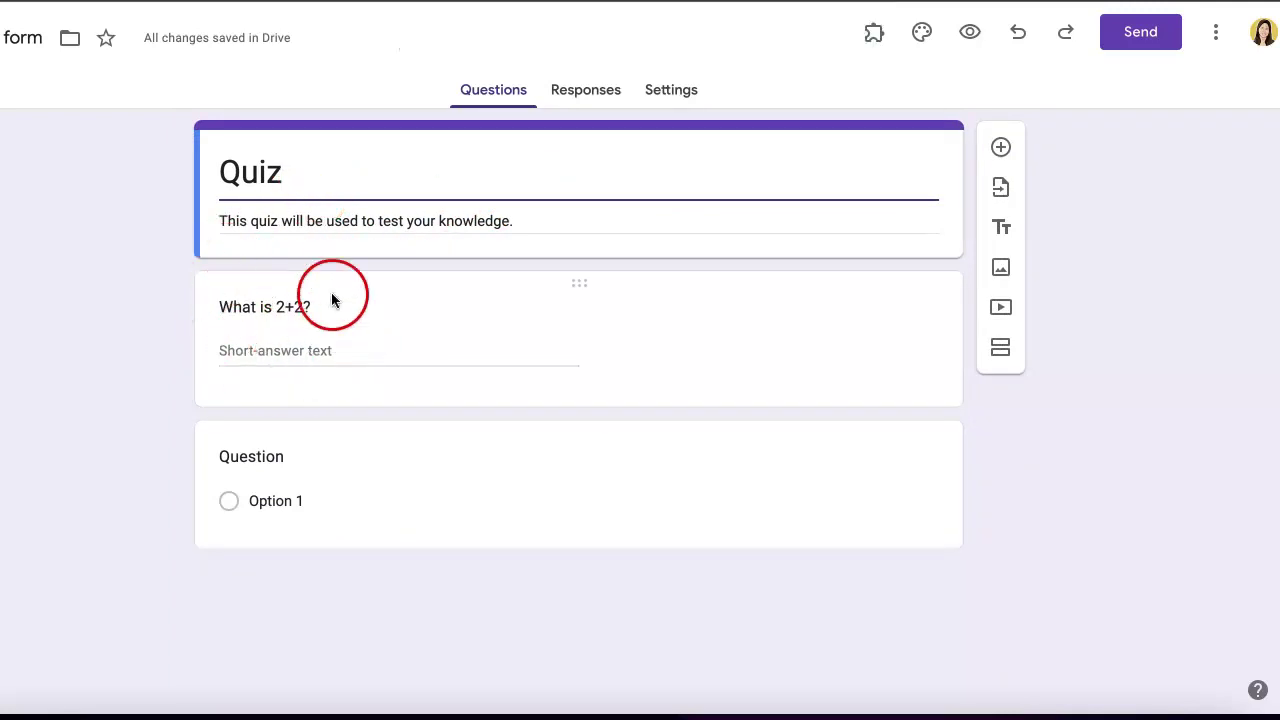
pyautogui.click(1004, 150)
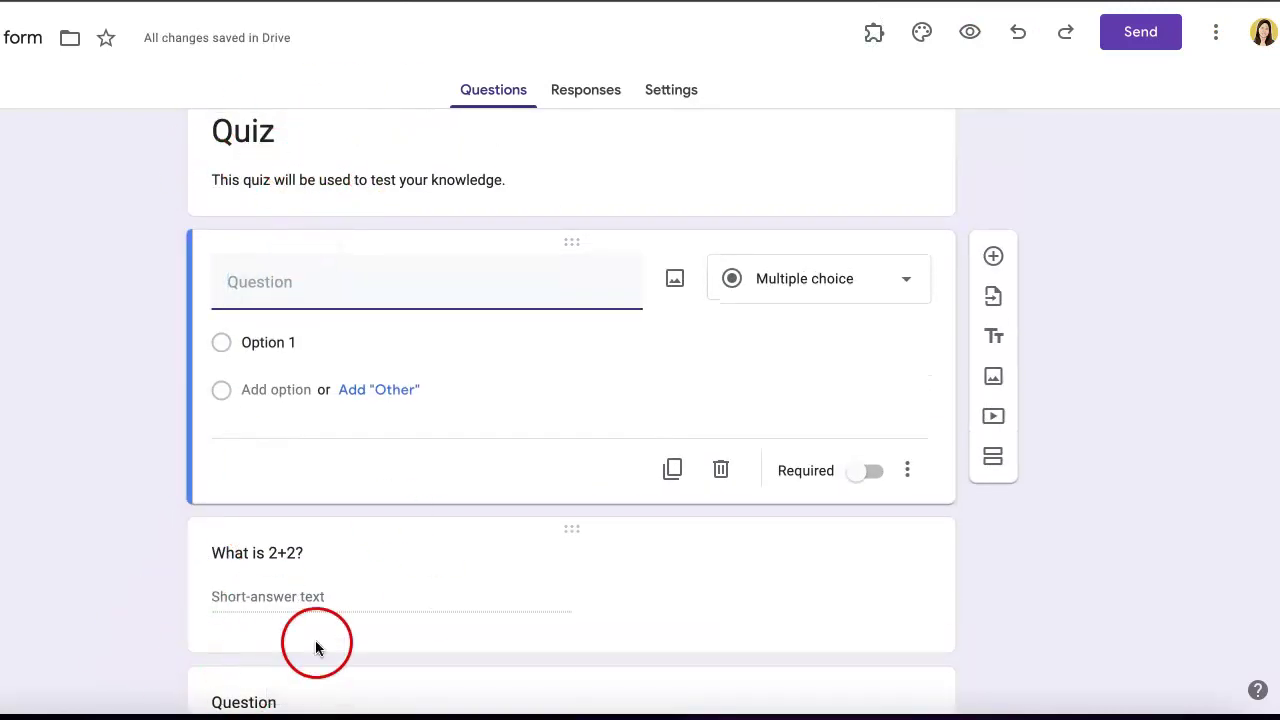
pyautogui.click(720, 469)
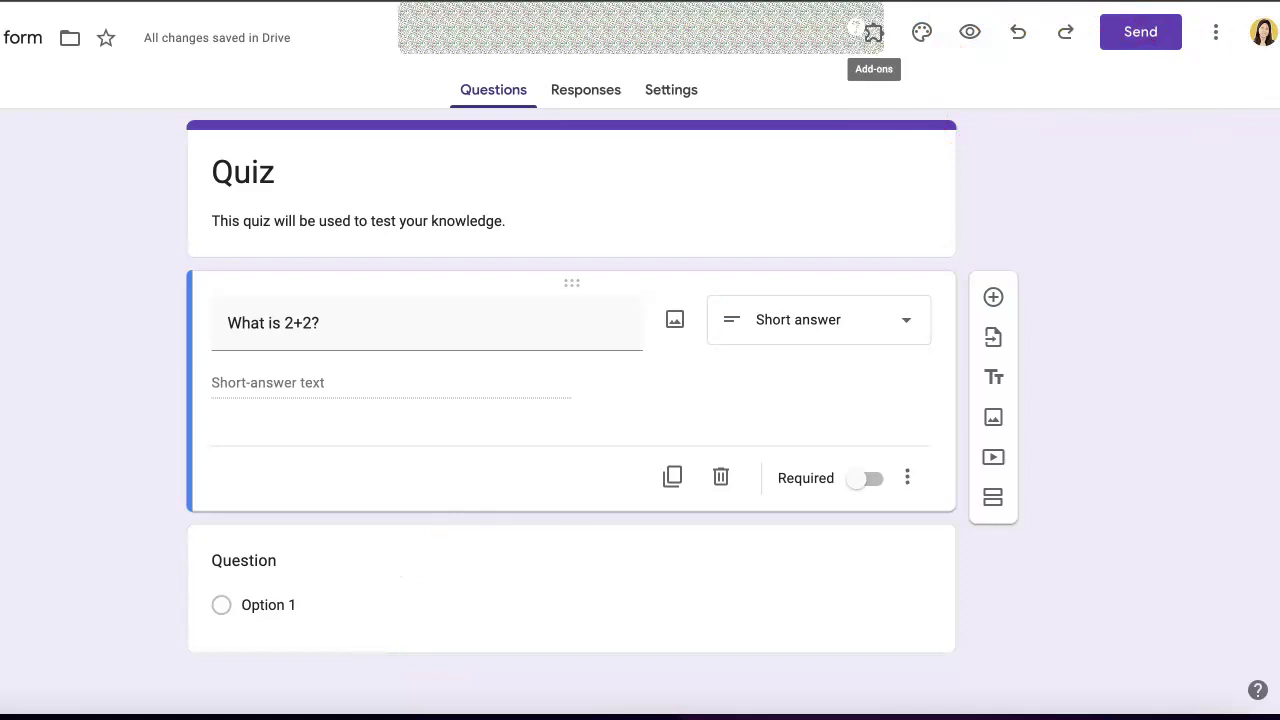
# - Open the Send form dialog and look over its Link and Embed tabs before returning to Email
pyautogui.click(1139, 38)
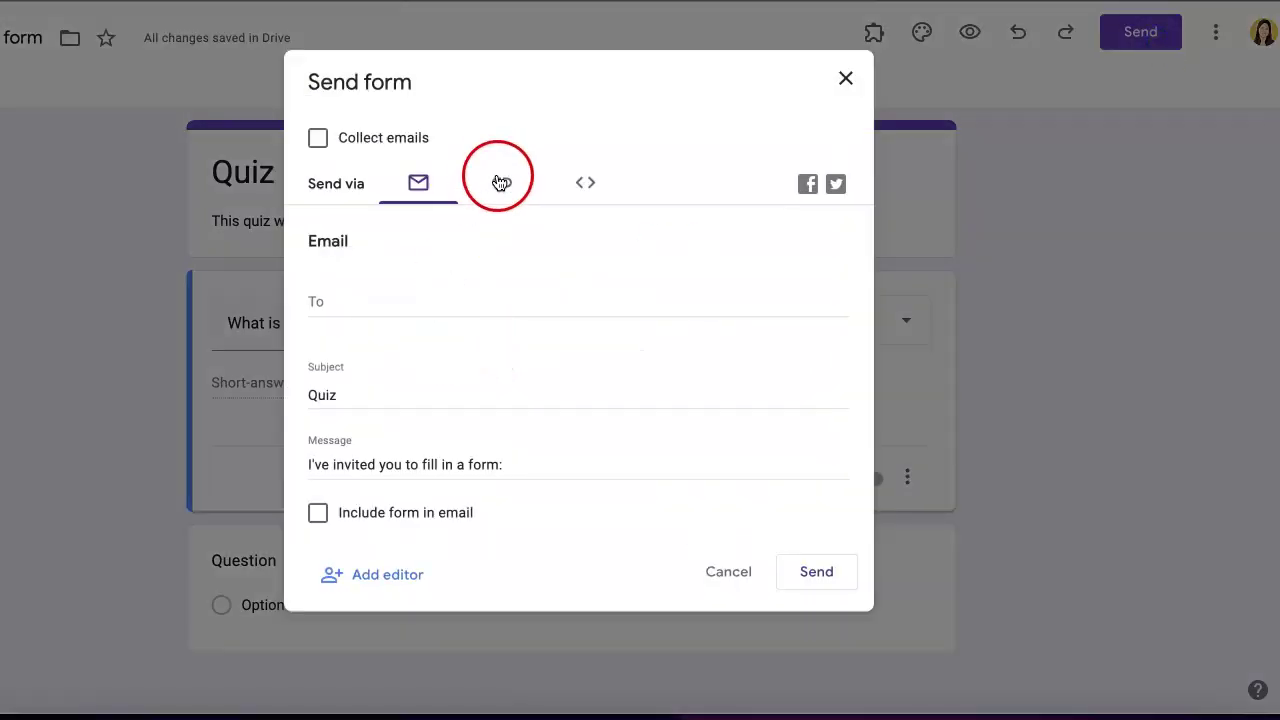
pyautogui.click(520, 196)
pyautogui.click(576, 190)
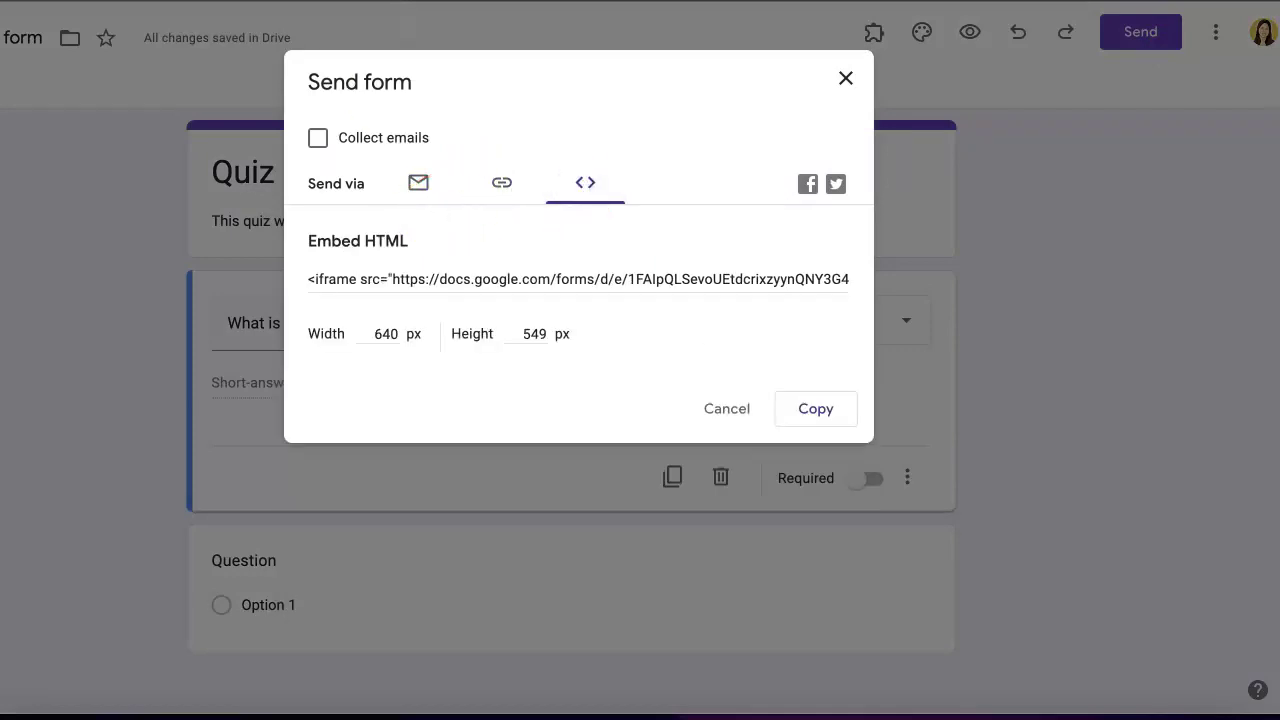
pyautogui.click(652, 257)
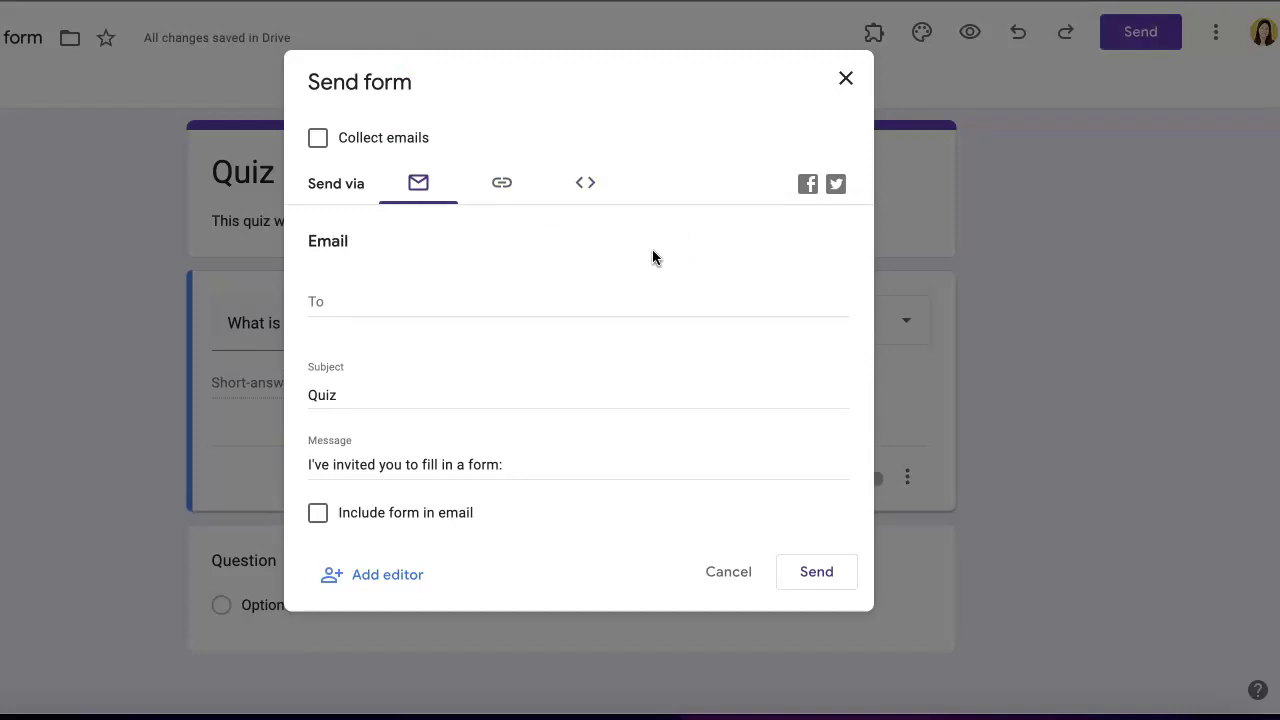
# - Enter the recipient's e-mail address, send the Quiz with subject Quiz, and reopen Send
pyautogui.click(426, 326)
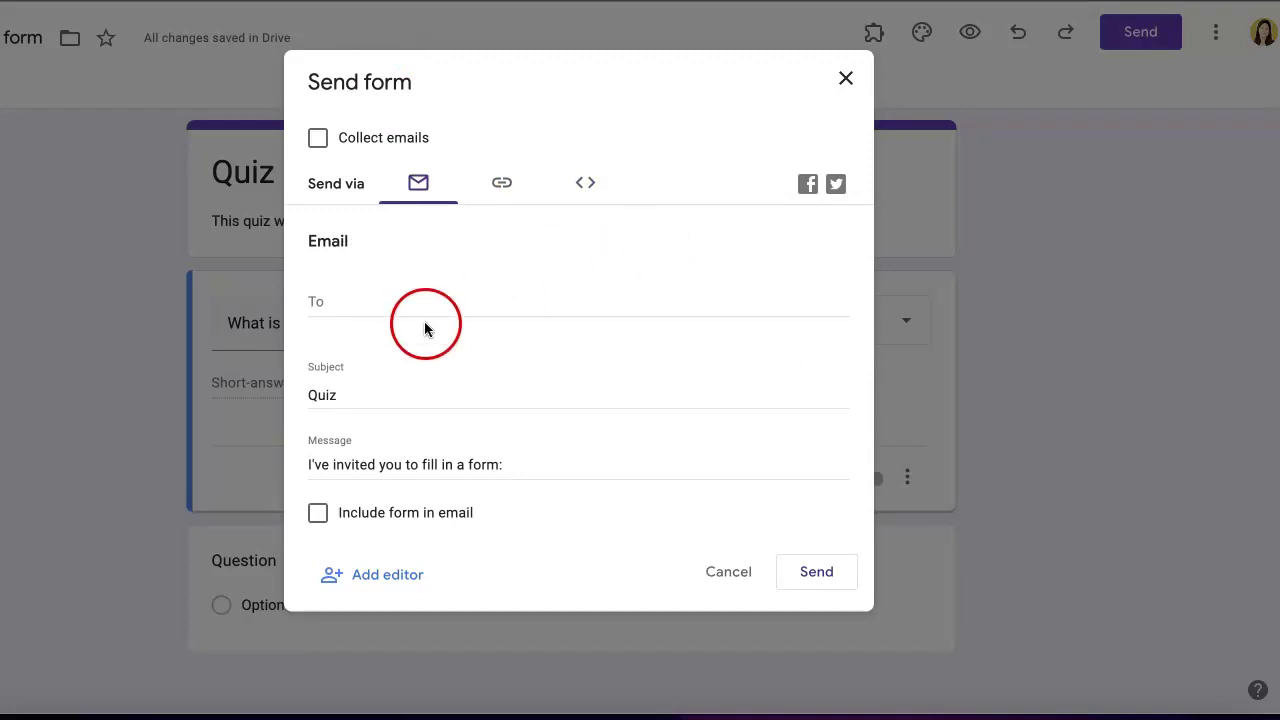
pyautogui.click(418, 305)
pyautogui.click(328, 300)
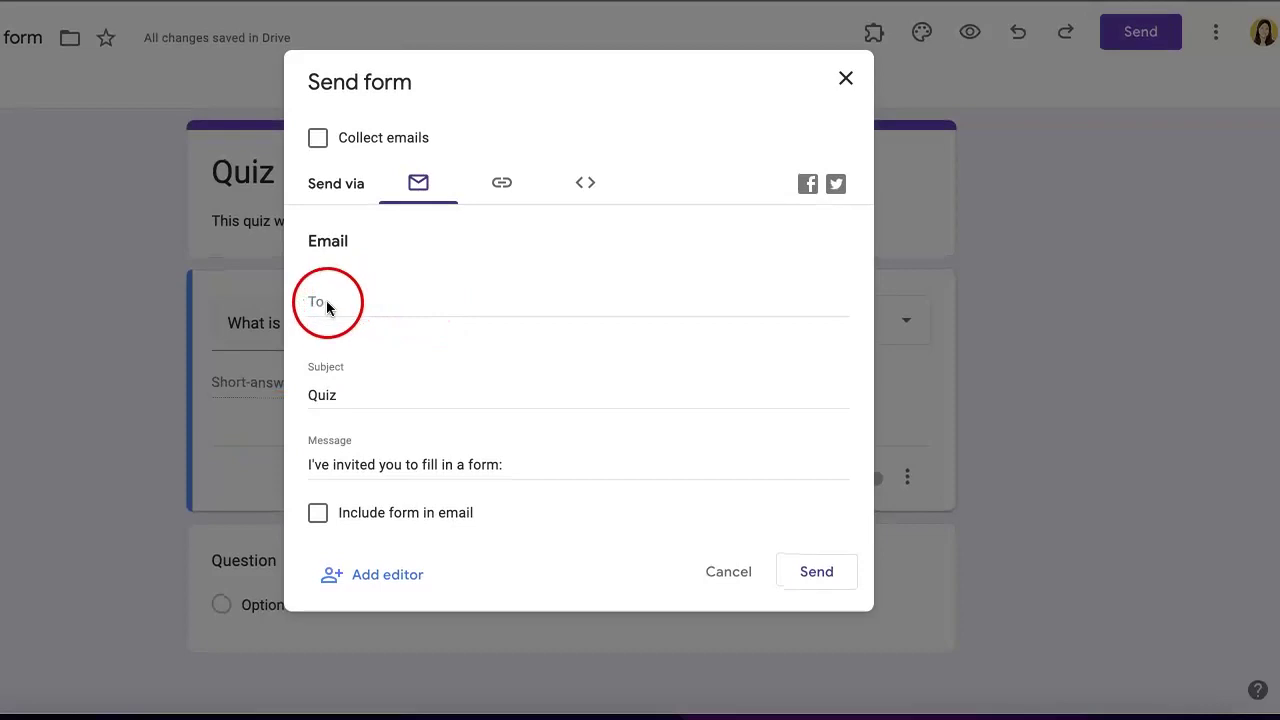
pyautogui.click(383, 300)
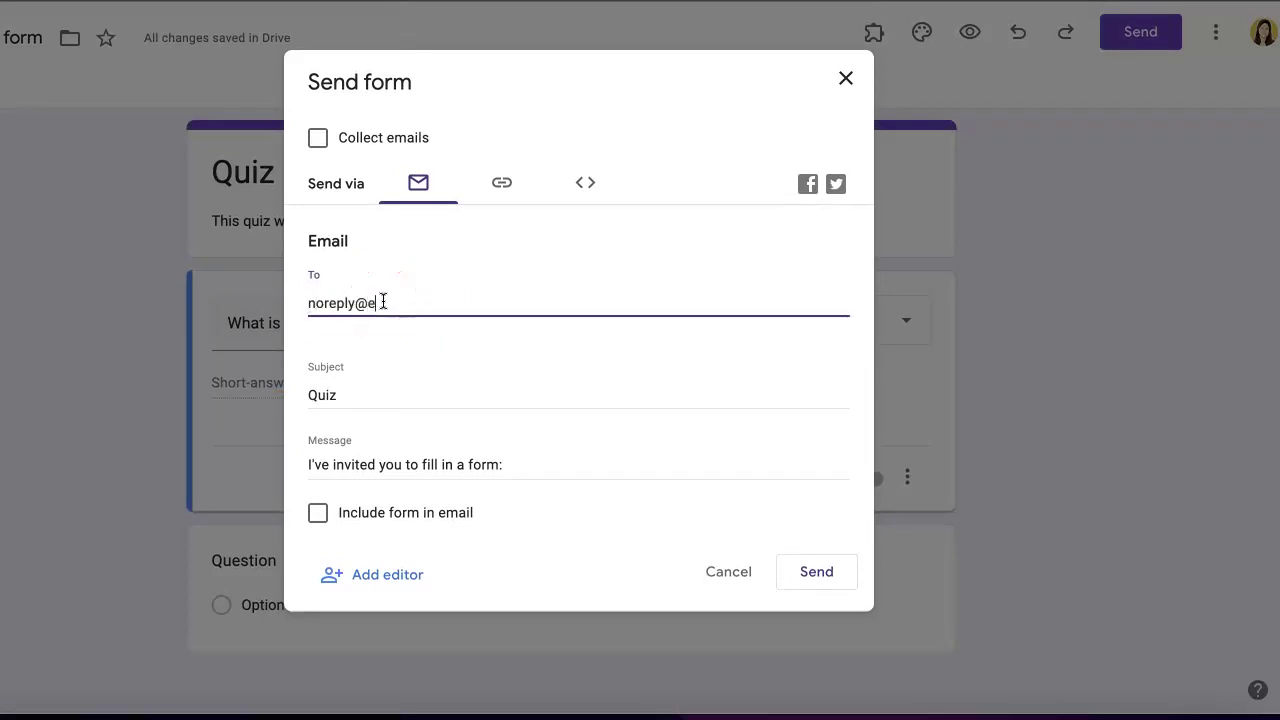
pyautogui.write('noreply@example.com')
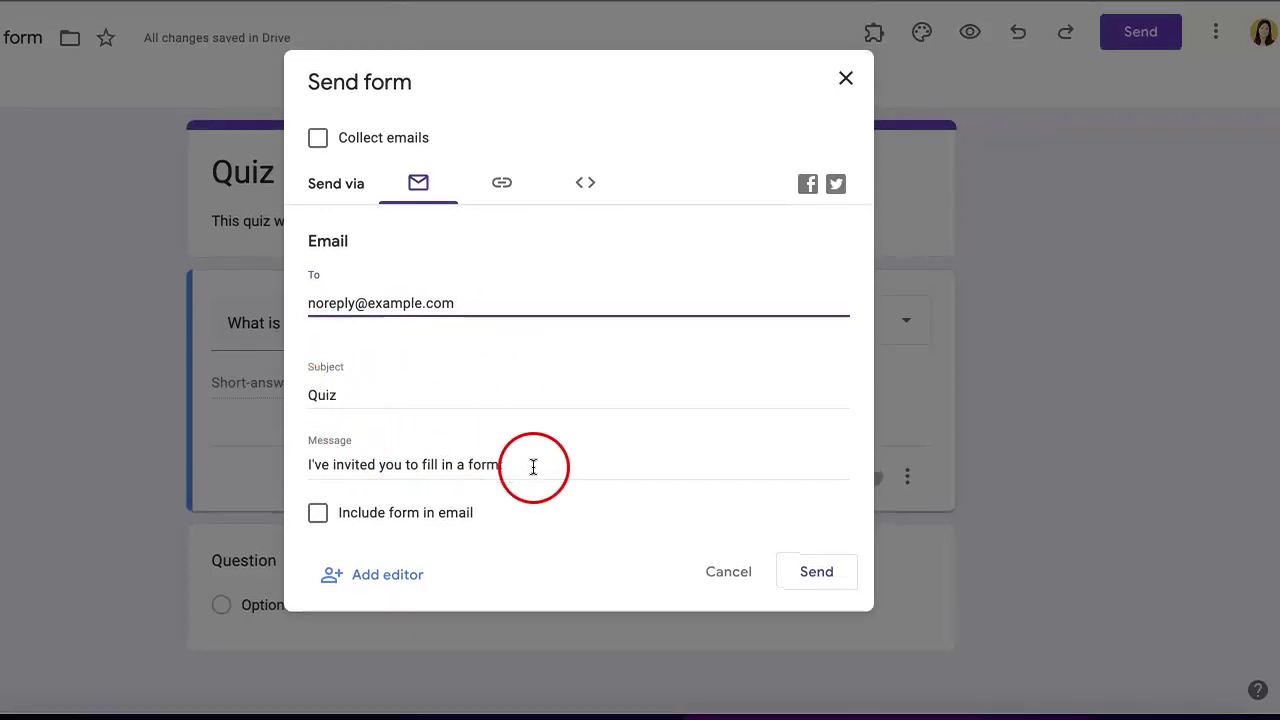
pyautogui.moveTo(531, 466); pyautogui.dragTo(186, 466)
pyautogui.moveTo(376, 388); pyautogui.dragTo(251, 391)
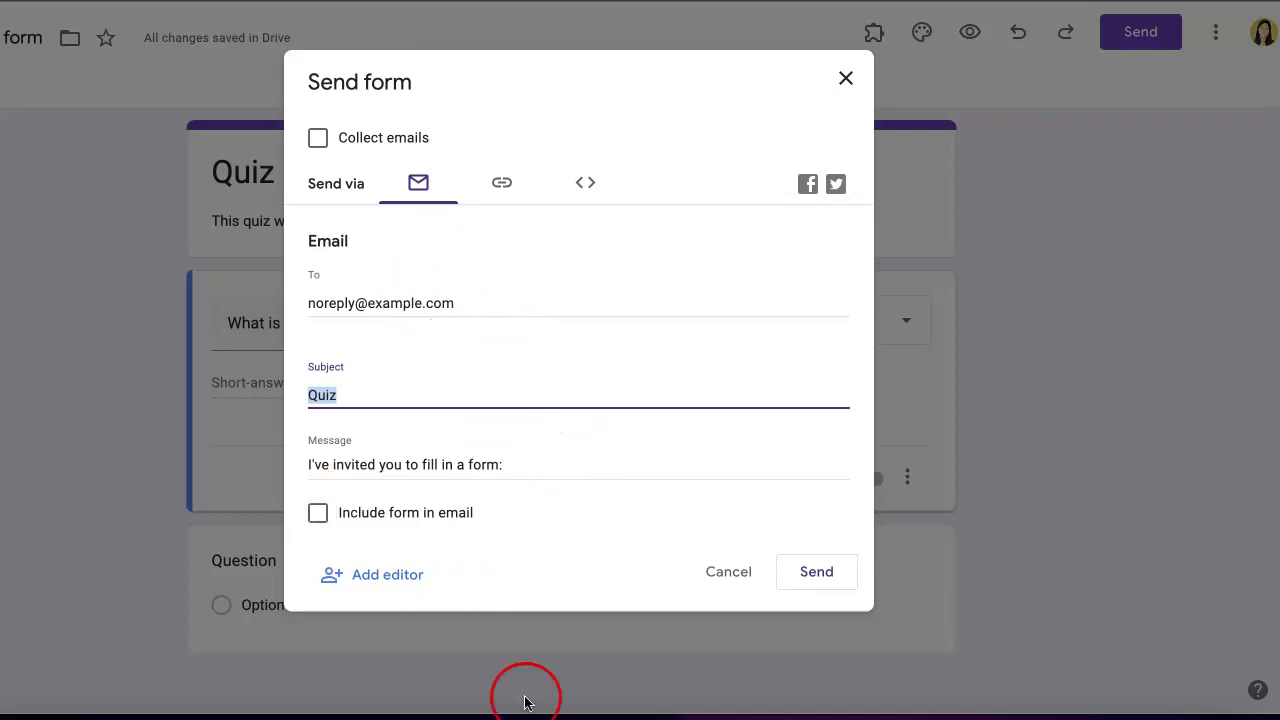
pyautogui.click(832, 588)
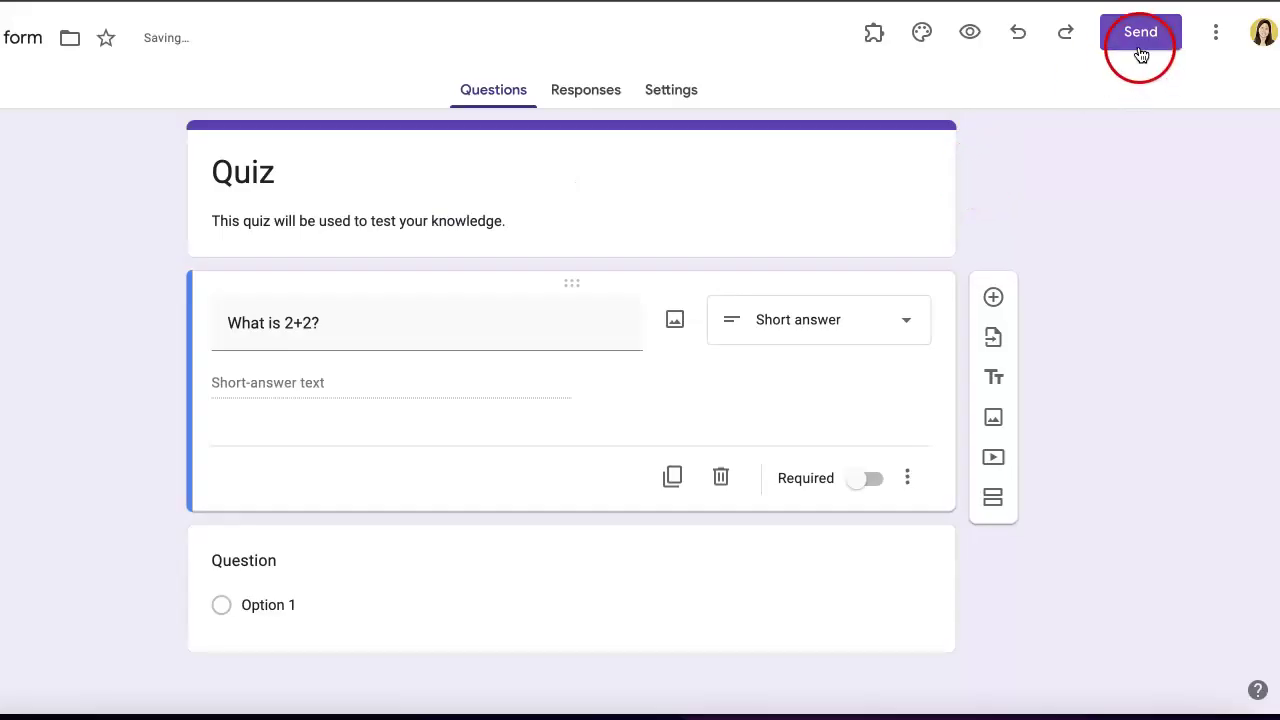
pyautogui.click(1140, 40)
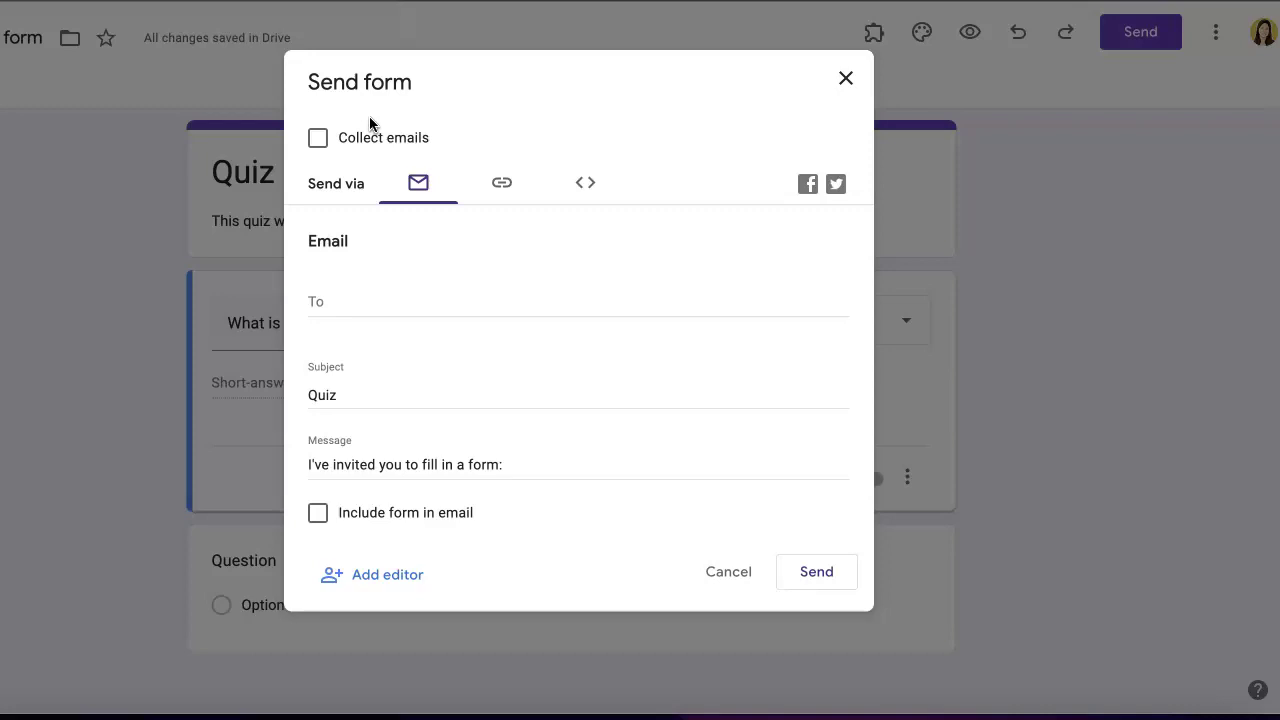
# - Copy the Quiz form's URL from the Link tab, then cancel the Send dialog
pyautogui.click(505, 188)
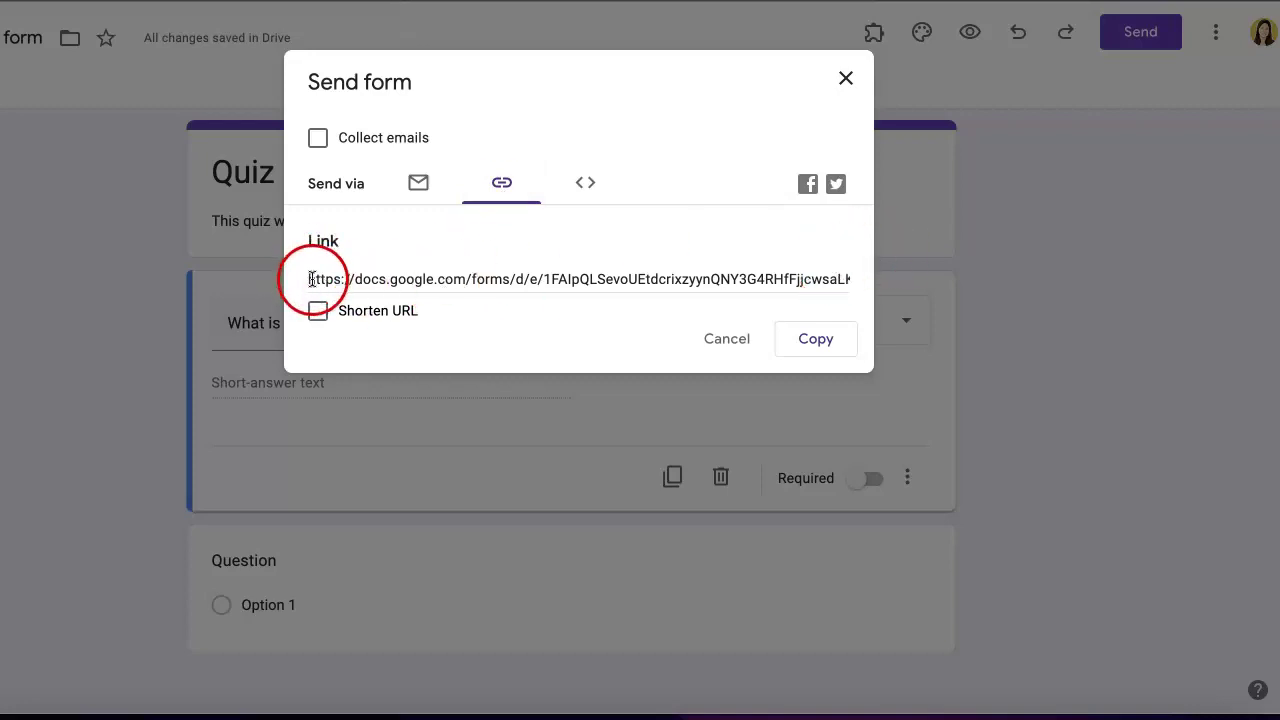
pyautogui.click(760, 279)
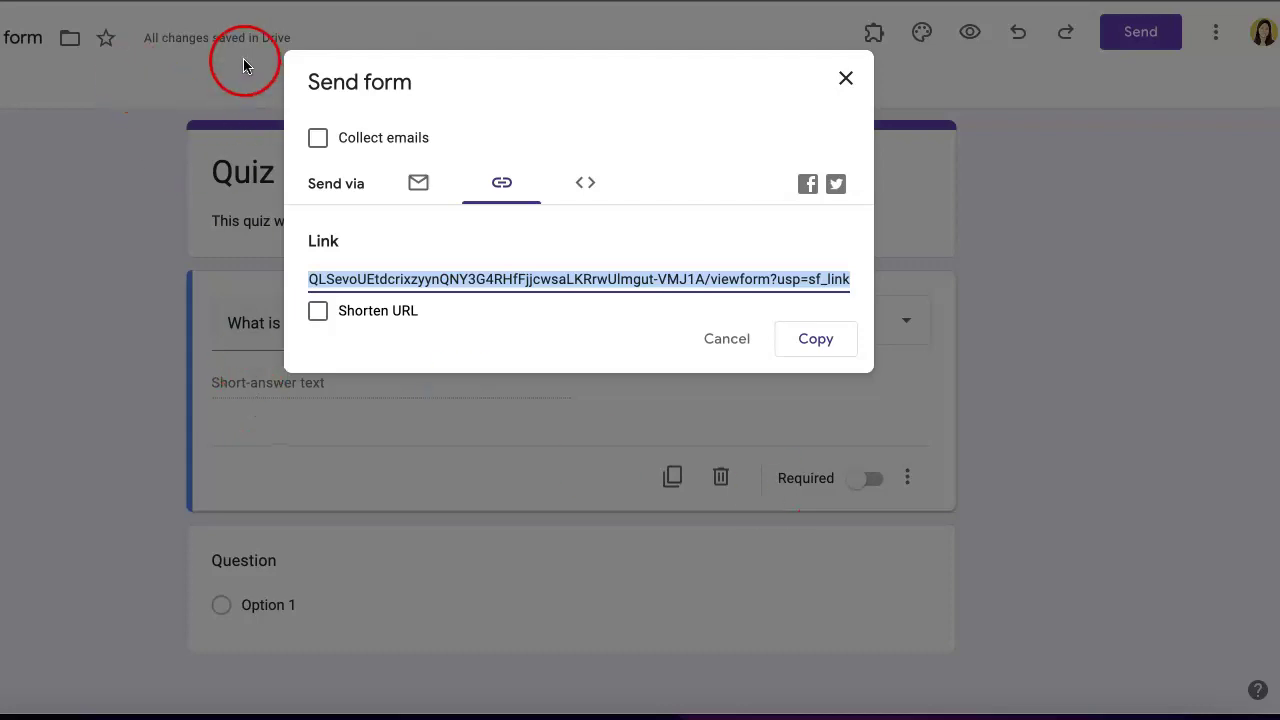
pyautogui.click(655, 284)
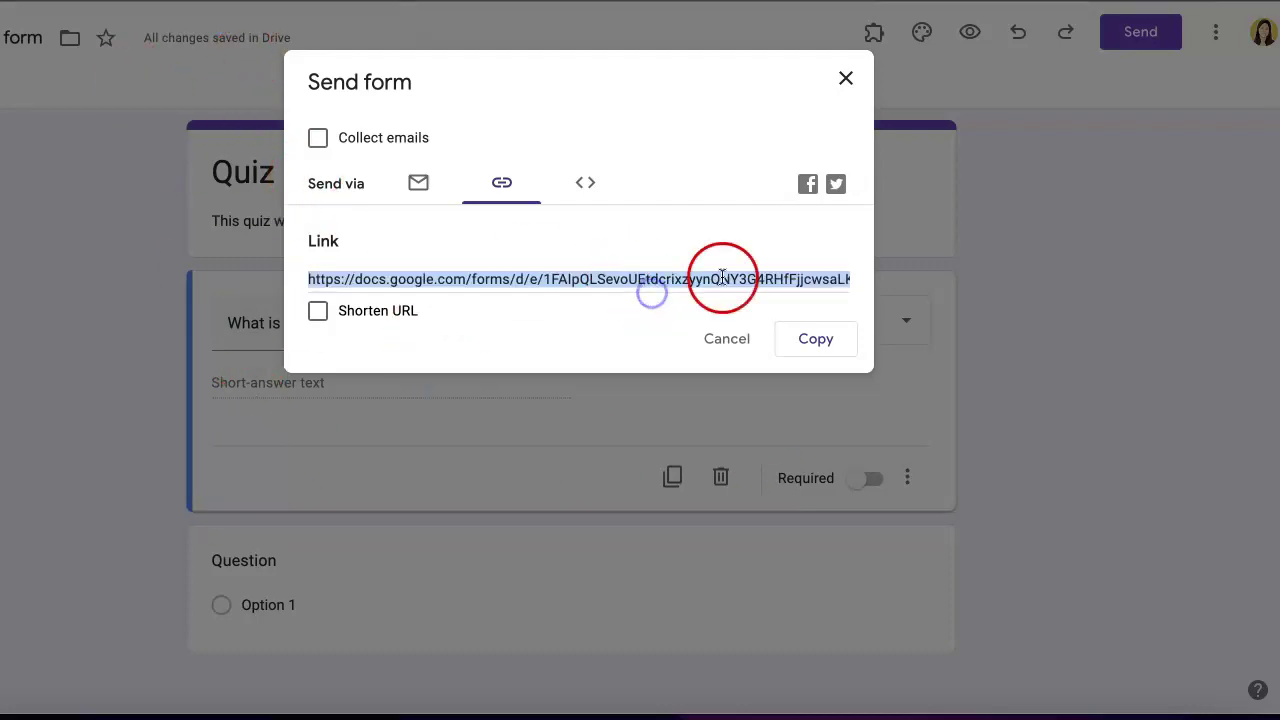
pyautogui.click(811, 338)
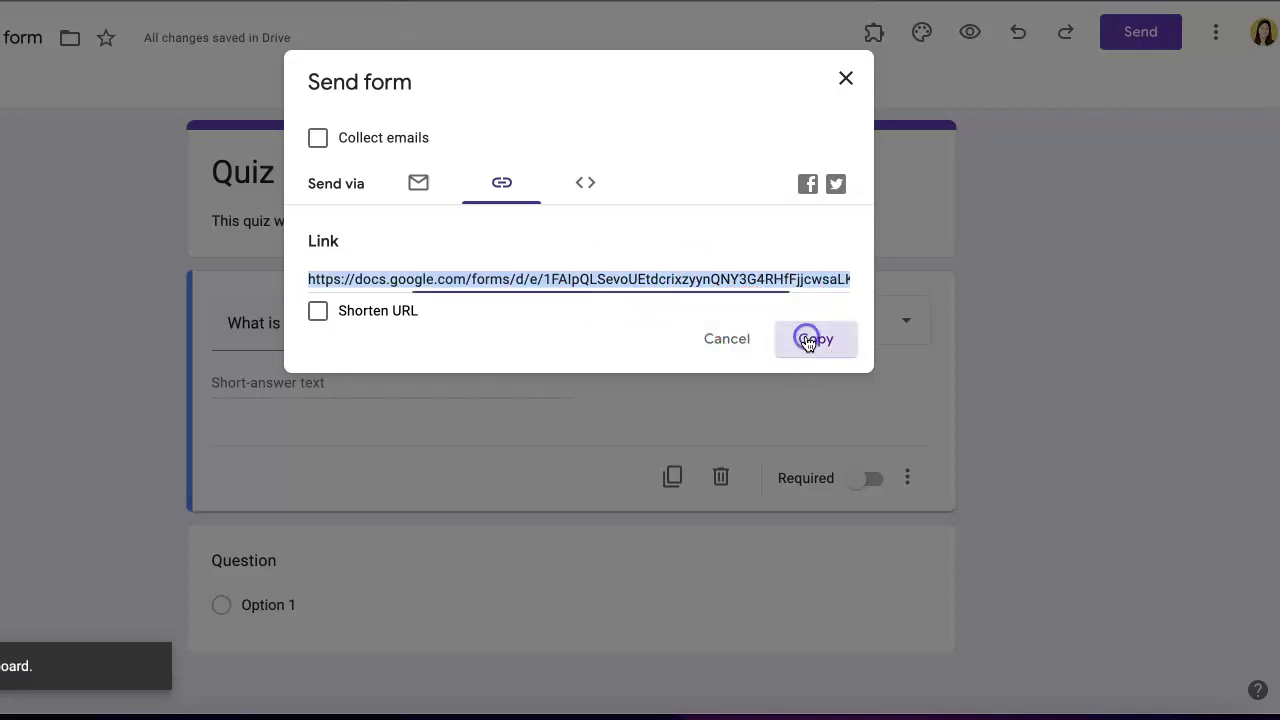
pyautogui.click(708, 340)
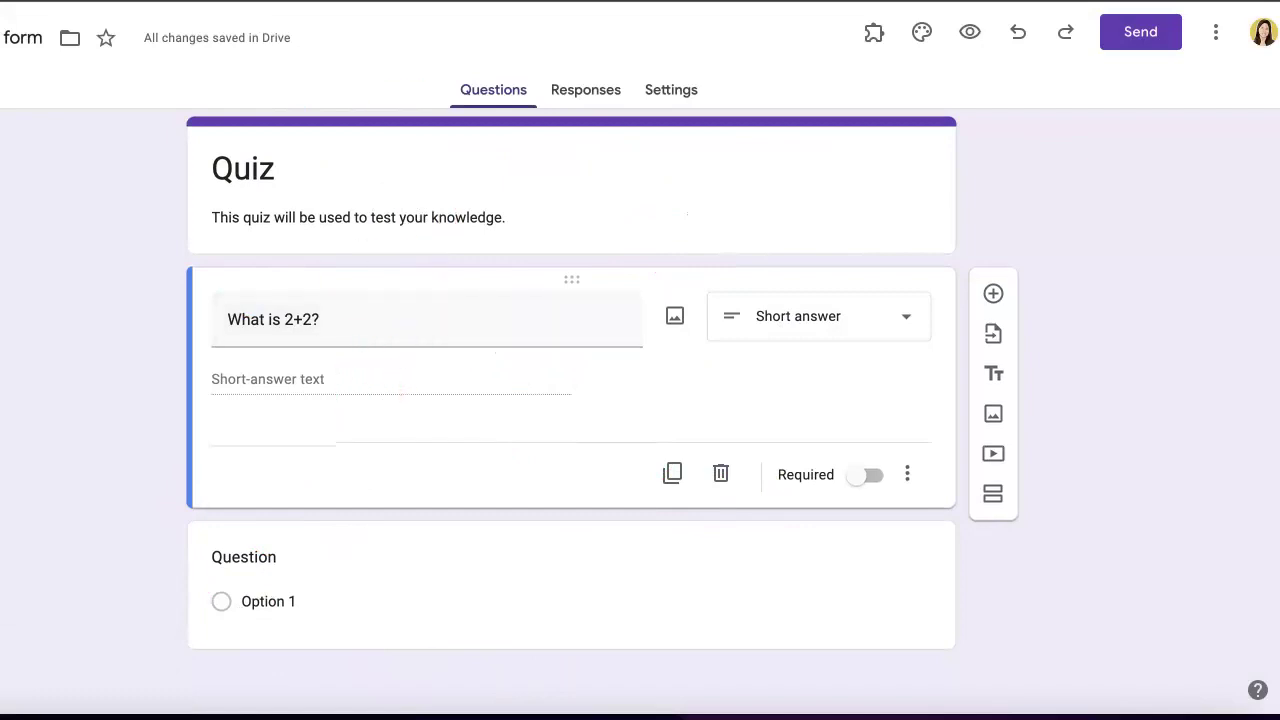
# - Load the copied link in a new tab to view the live Quiz, then switch back to the editor
pyautogui.hotkey('ctrl', 't')
pyautogui.hotkey('ctrl', 'v')
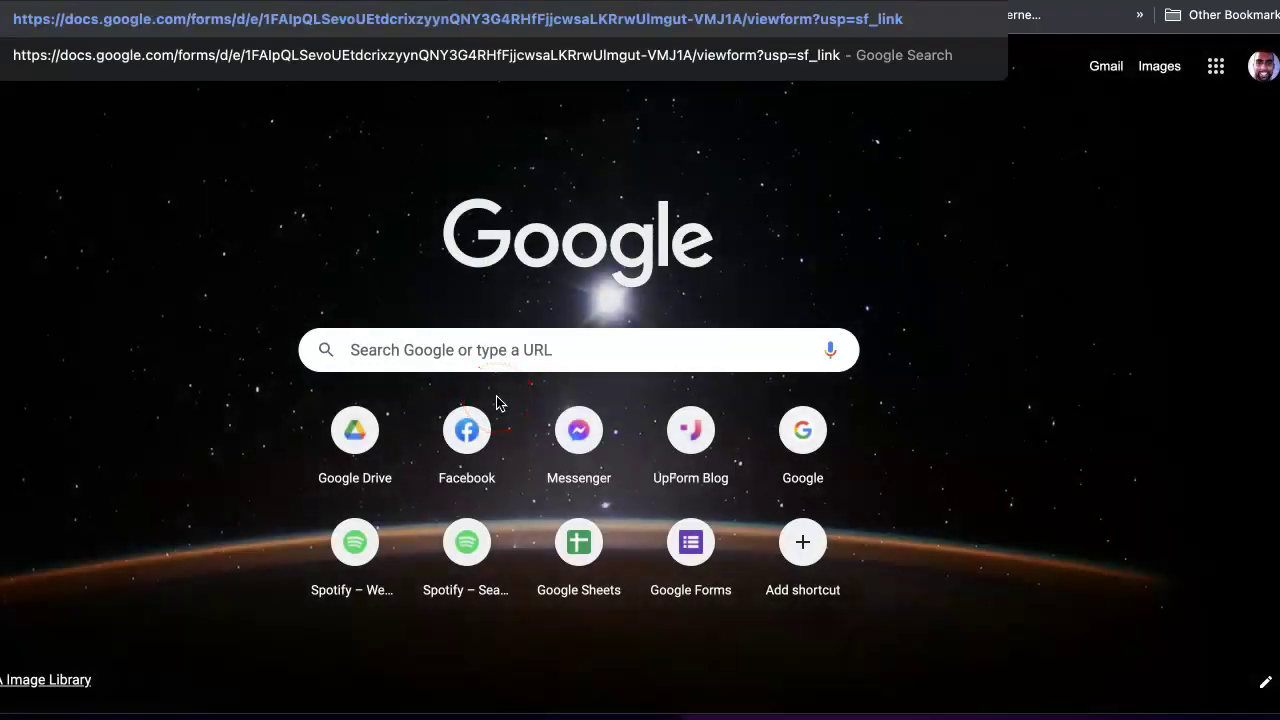
pyautogui.press('Return')
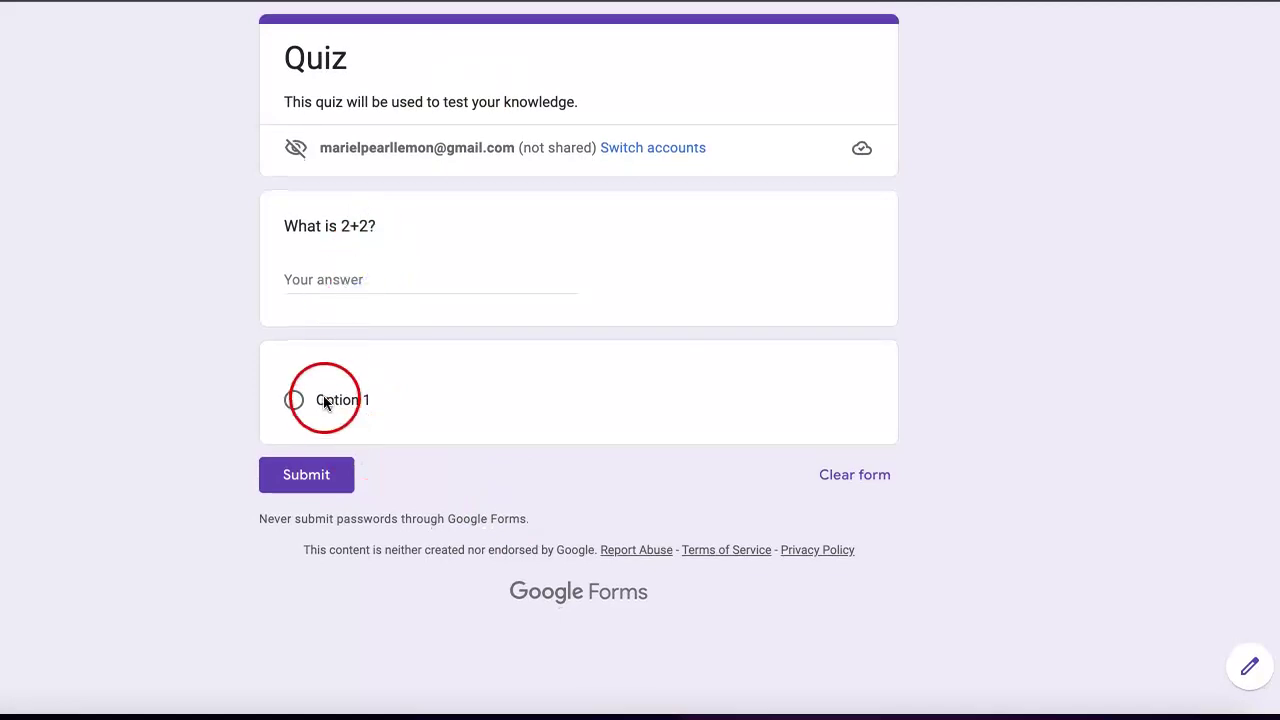
pyautogui.hotkey('ctrl', 'shift', 'Tab')
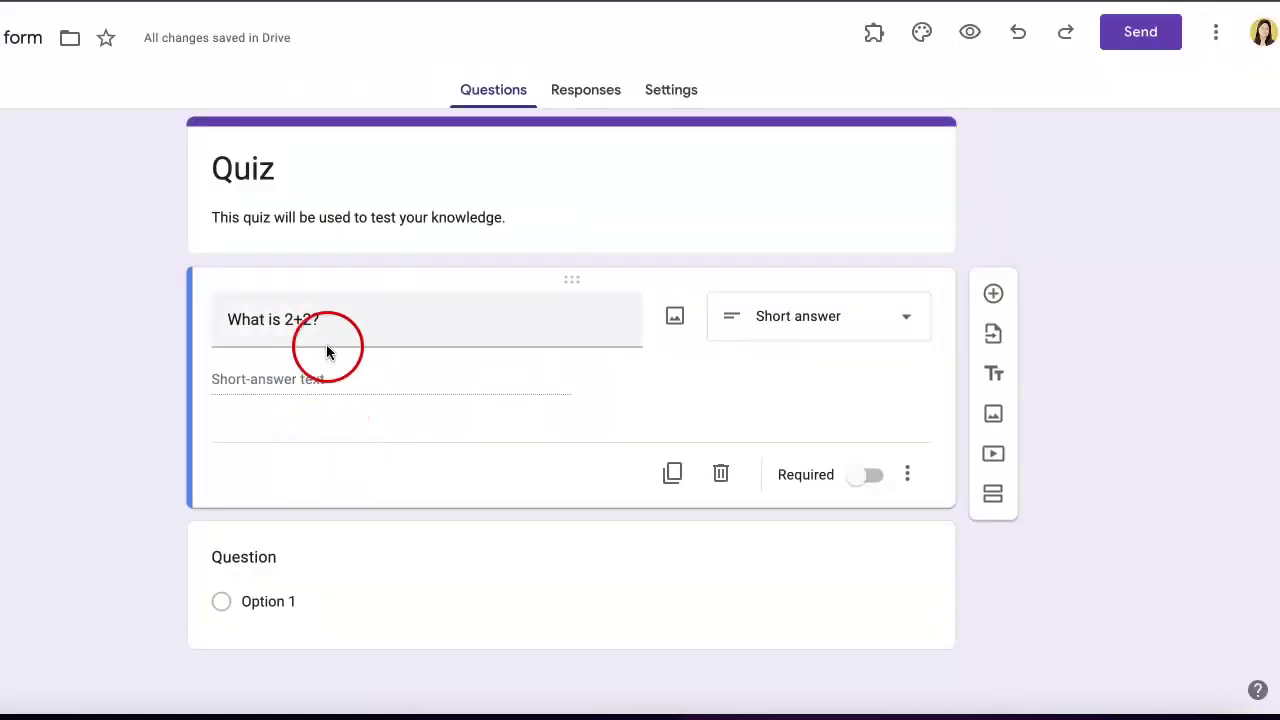
pyautogui.click(300, 418)
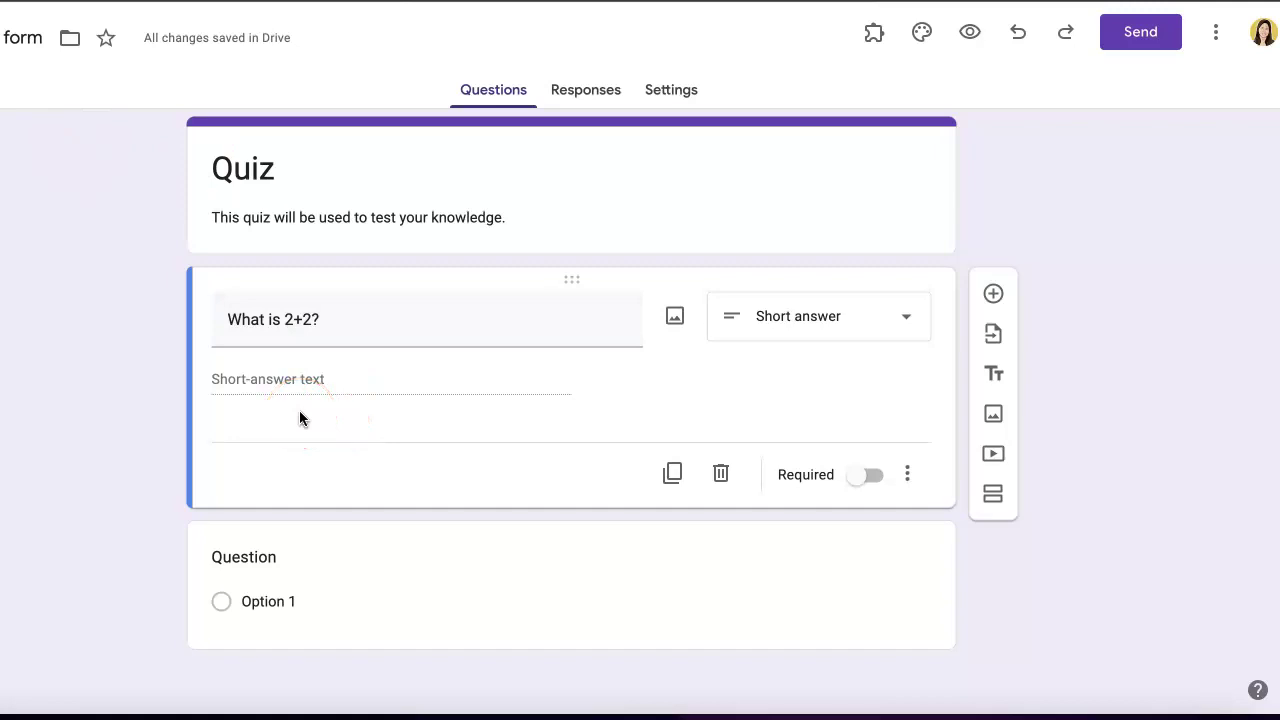